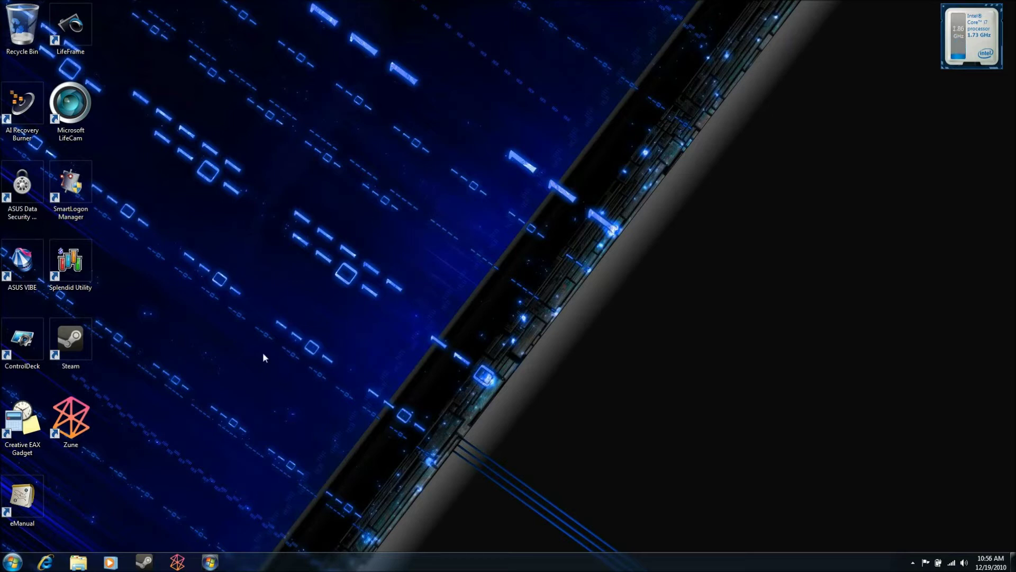
- Select and then deselect all desktop icons, and look at the desktop menu's View submenu
left_click_drag(160, 461, 2, 5)
left_click(253, 218)
right_click(172, 160)
mouse_move(227, 165)
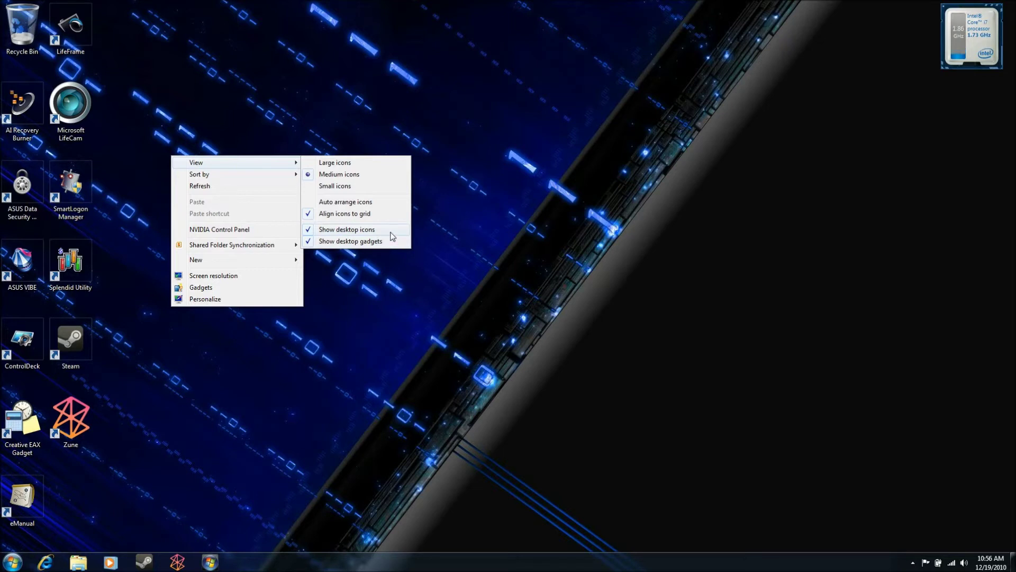
- Dismiss the desktop context menu without changes, then bring it up again
left_click(689, 122)
mouse_move(964, 67)
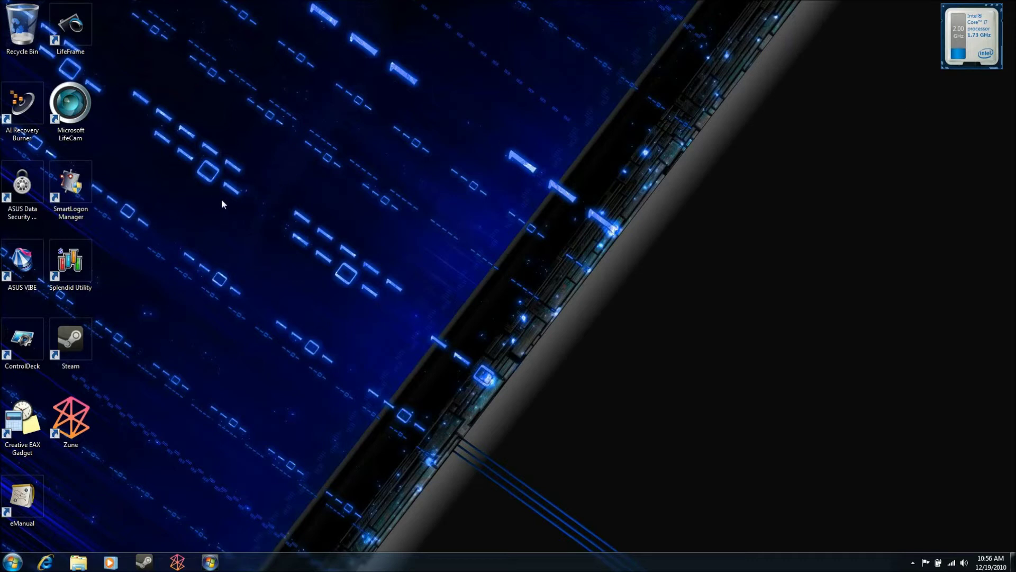
right_click(222, 171)
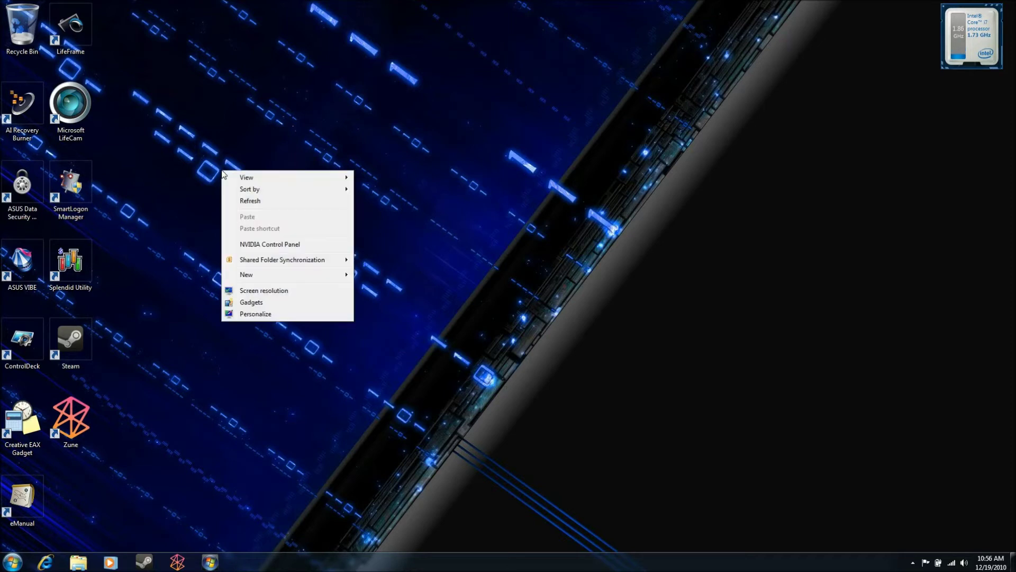
- Uncheck View > Show desktop icons so the desktop shows only the wallpaper and CPU gadget
mouse_move(268, 178)
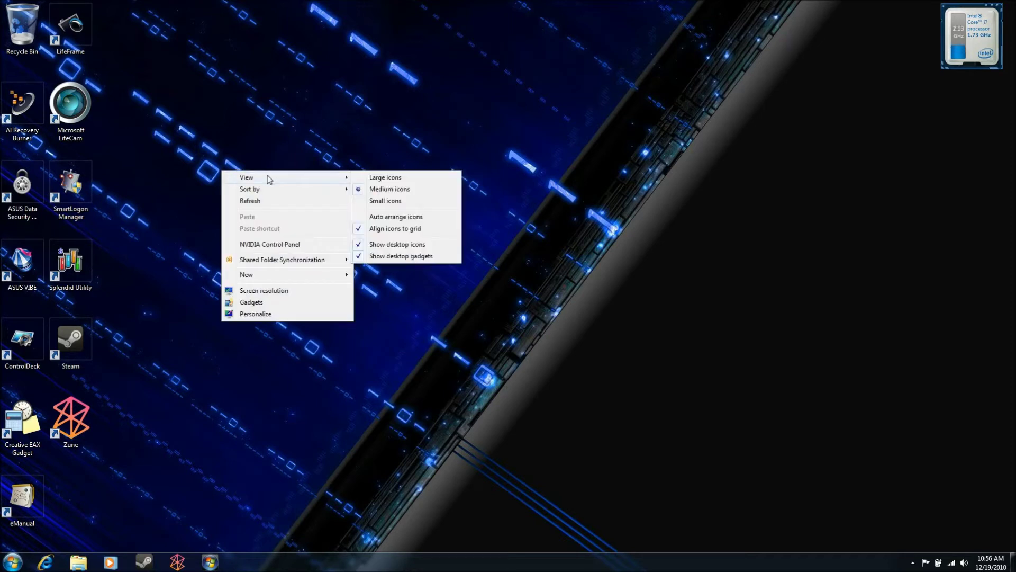
left_click(363, 249)
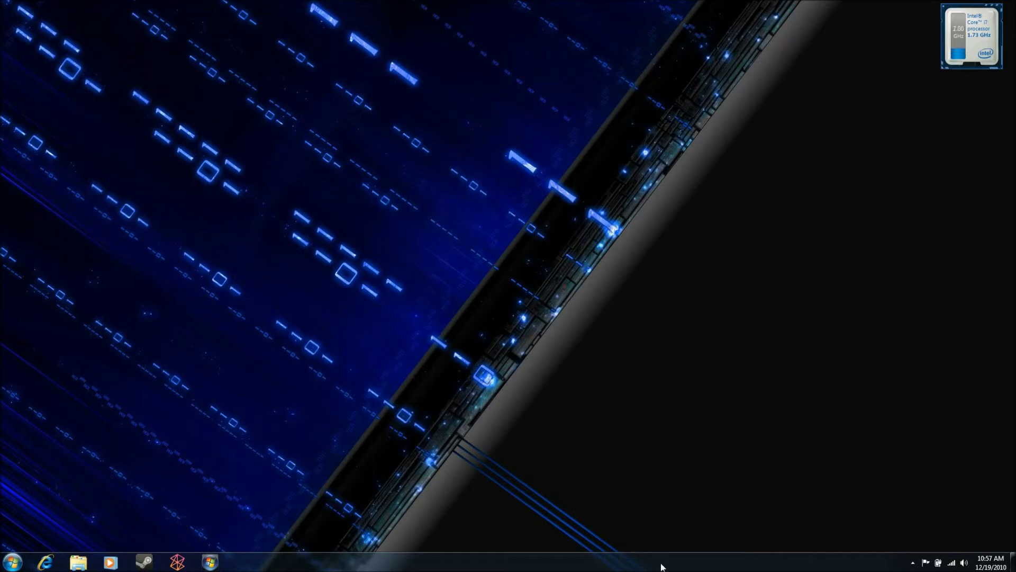
right_click(709, 568)
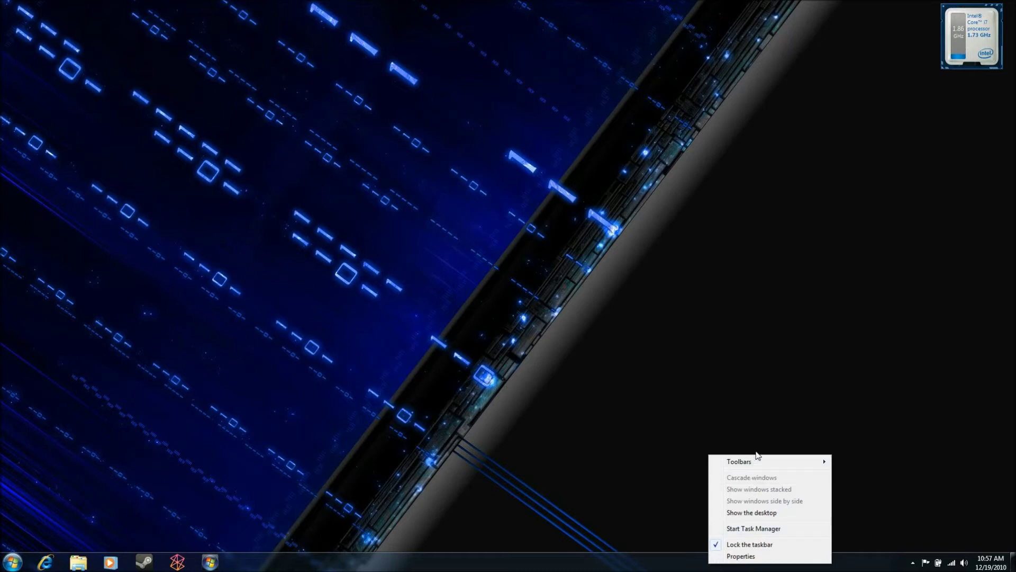
- Turn on the Desktop toolbar under the taskbar's Toolbars menu
mouse_move(762, 462)
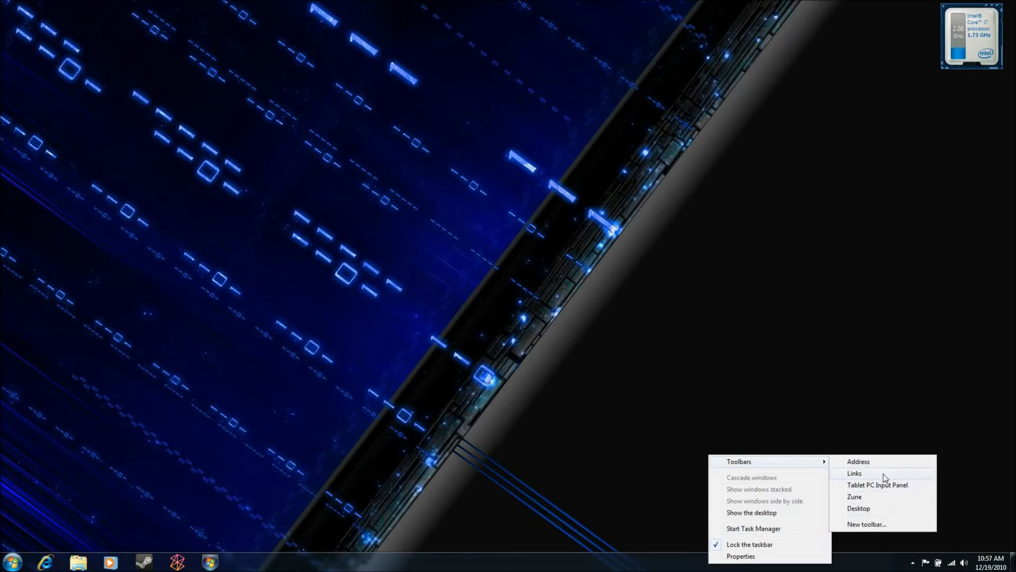
left_click(873, 509)
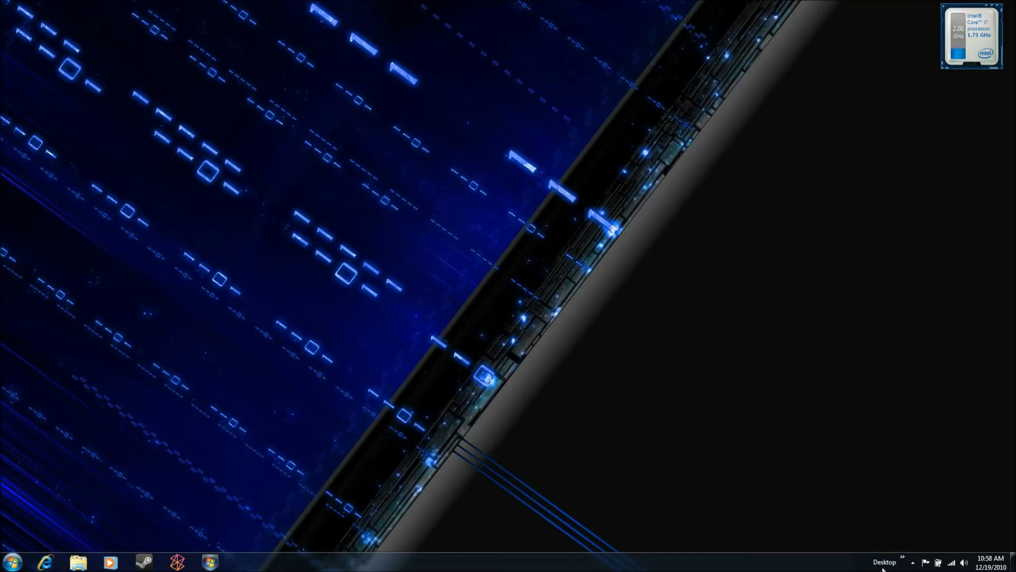
left_click(903, 566)
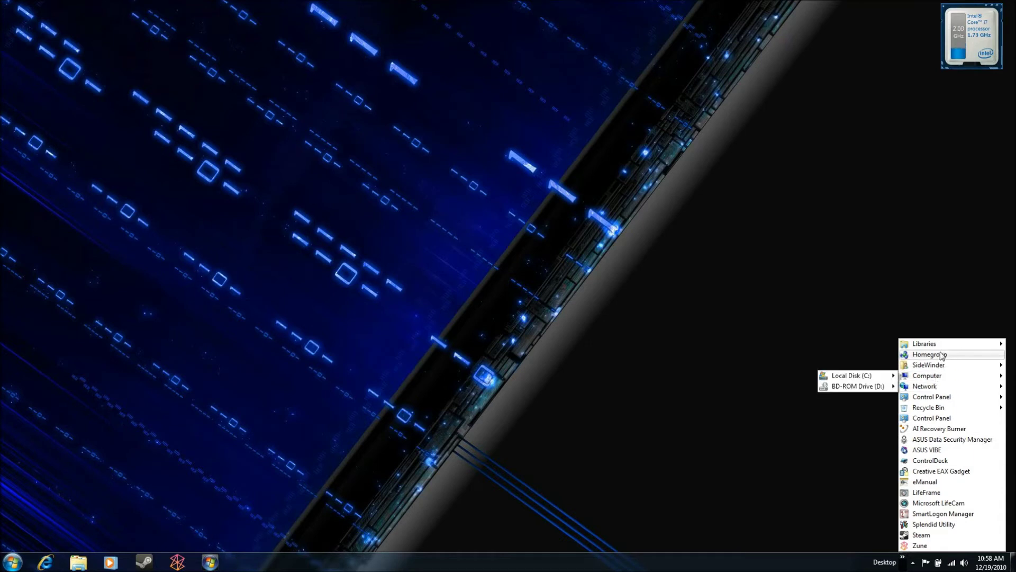
mouse_move(945, 345)
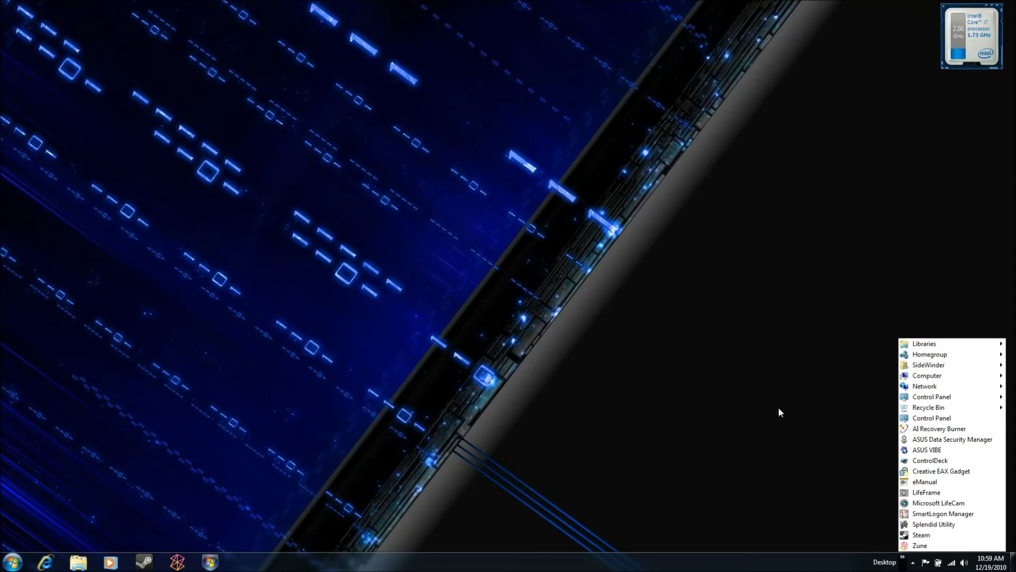
left_click(903, 564)
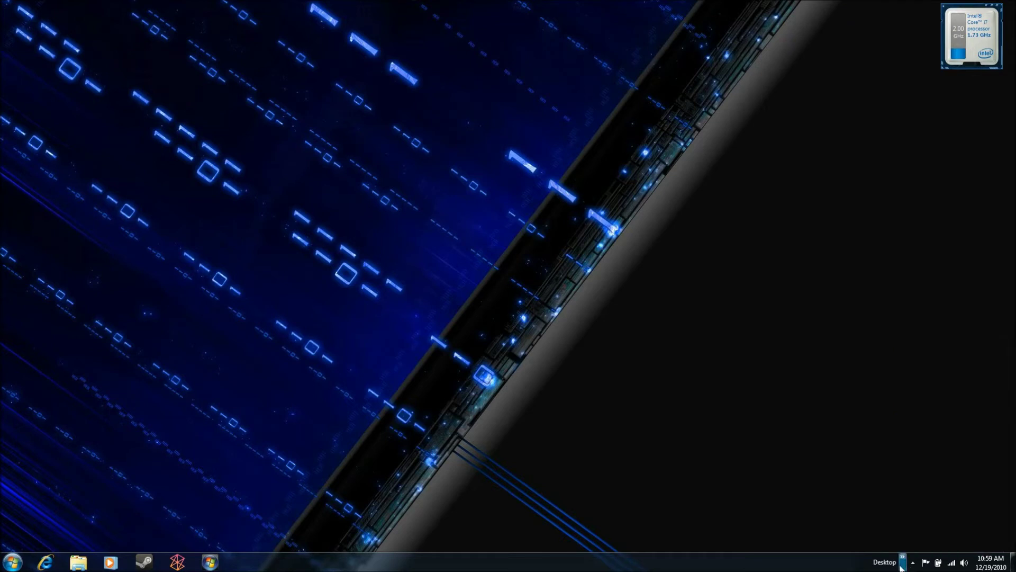
left_click(903, 564)
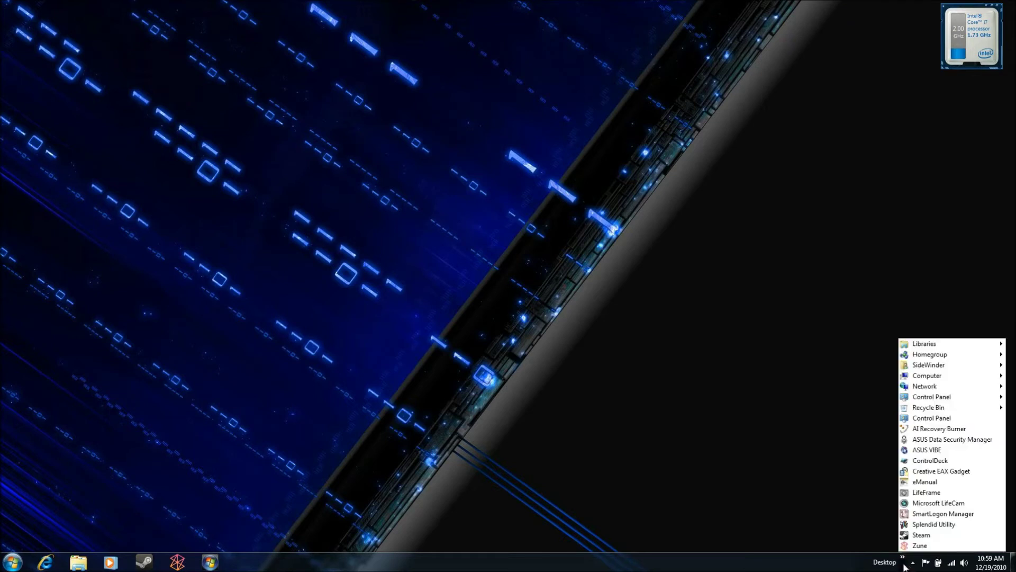
left_click(745, 380)
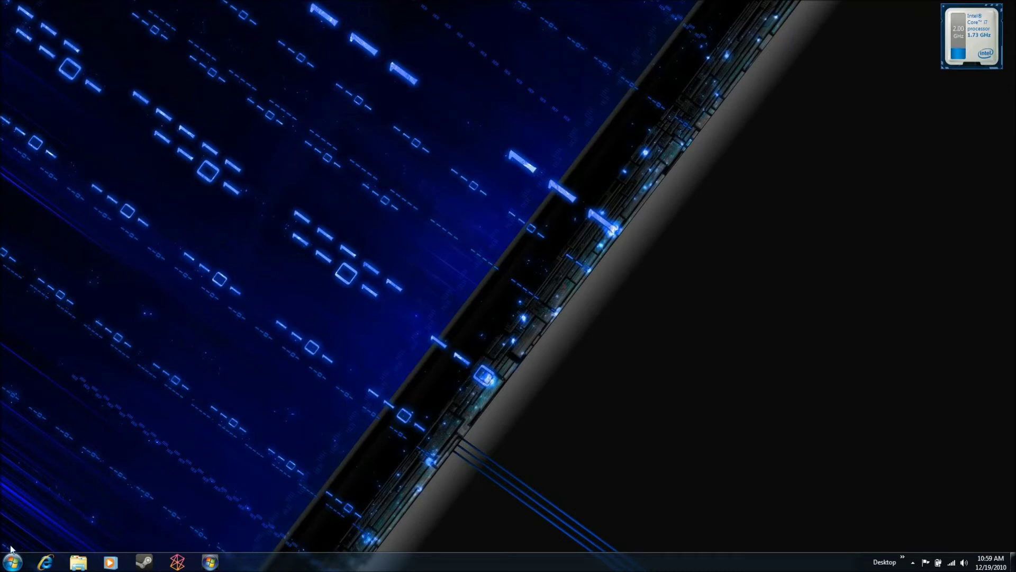
- Search the Start menu for 'word' and open Microsoft Word 2010's file location
left_click(16, 564)
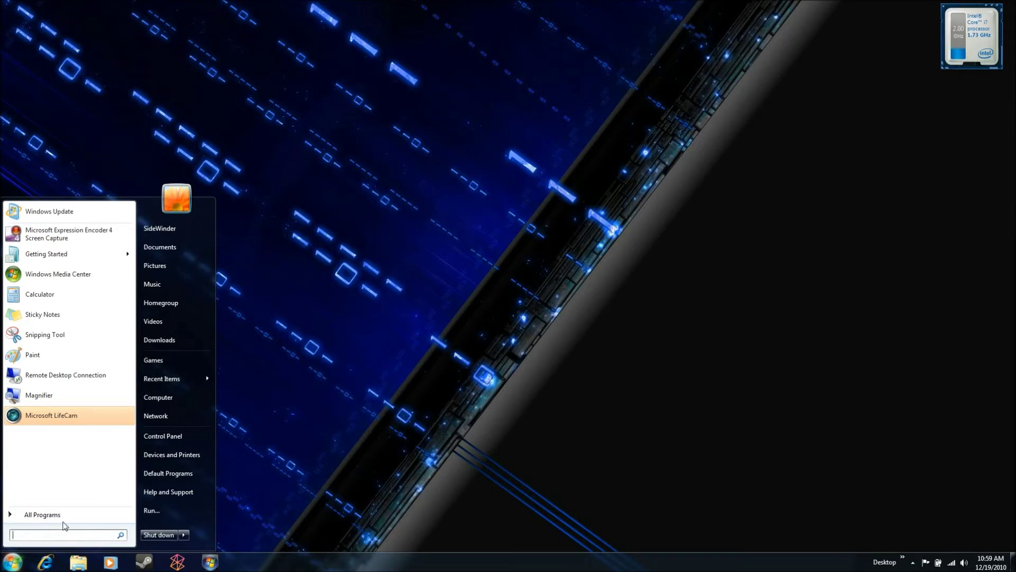
type("word")
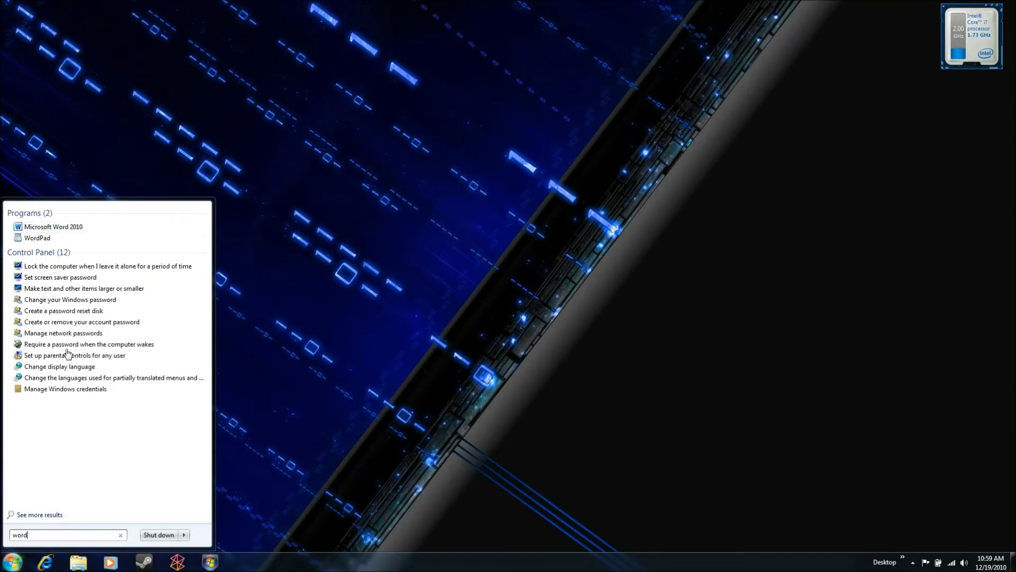
right_click(91, 231)
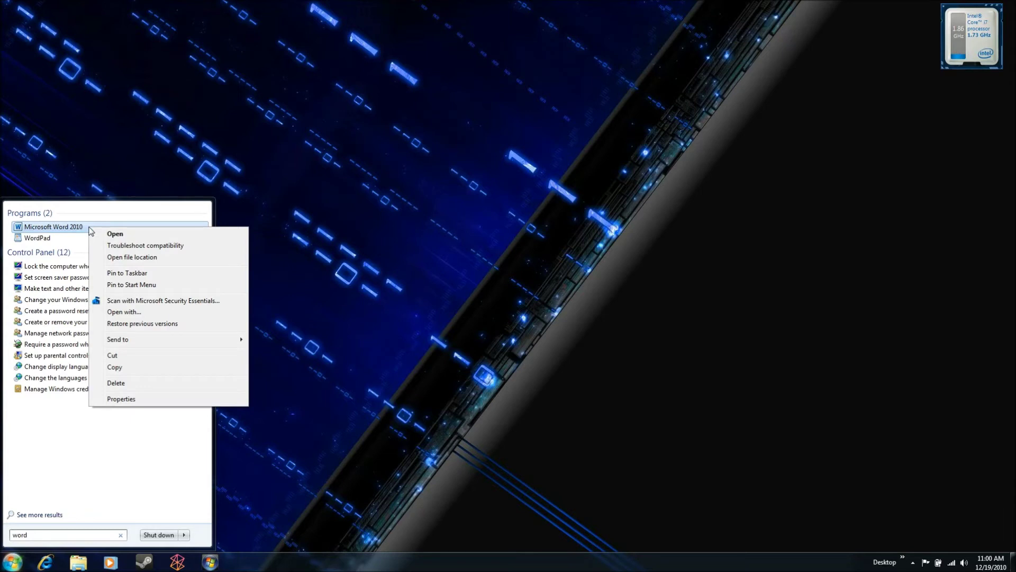
left_click(168, 257)
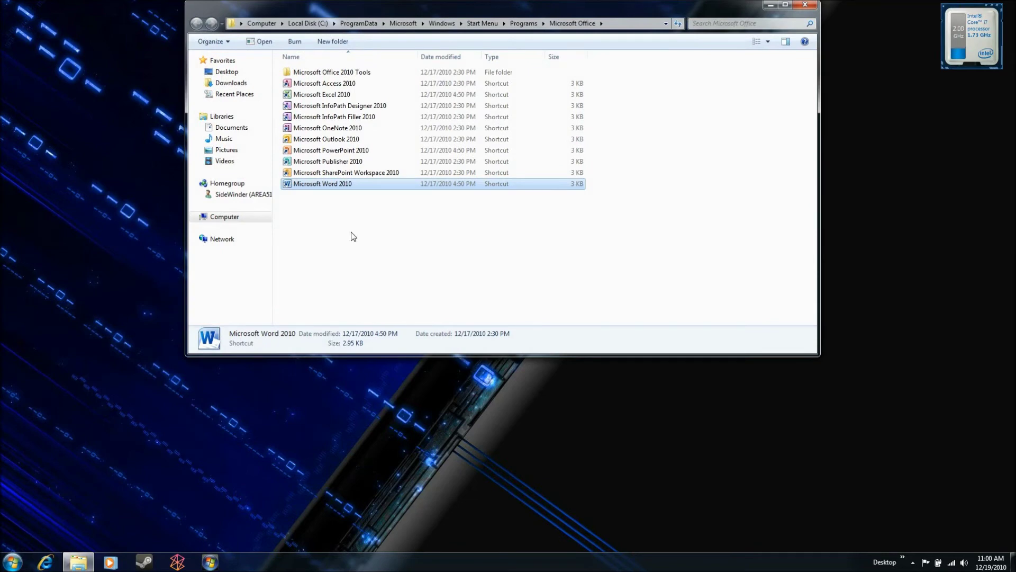
- Copy the Microsoft Office Start Menu folder path from the address bar, then close Explorer
left_click_drag(470, 6, 434, 111)
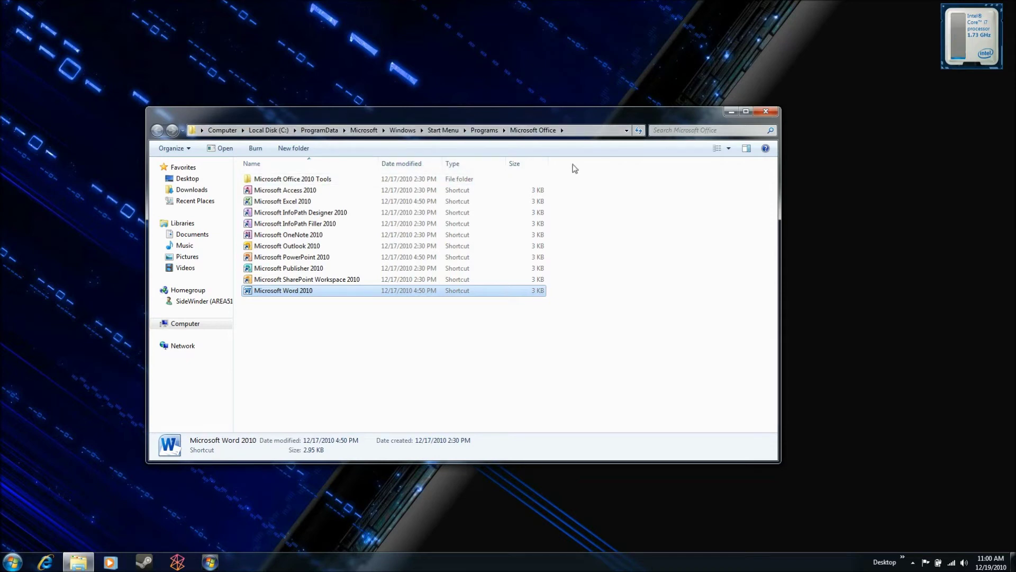
left_click(582, 131)
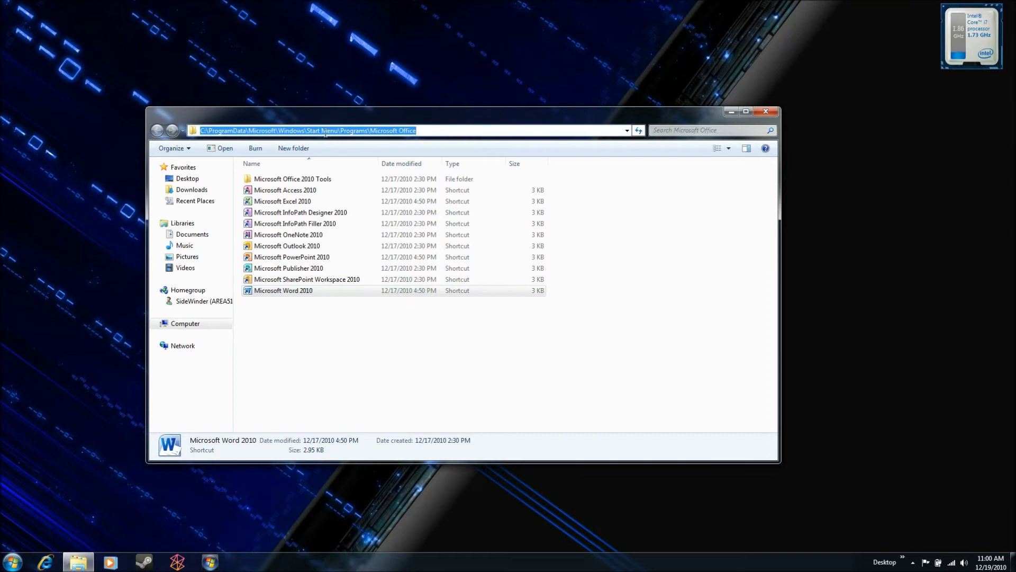
right_click(272, 131)
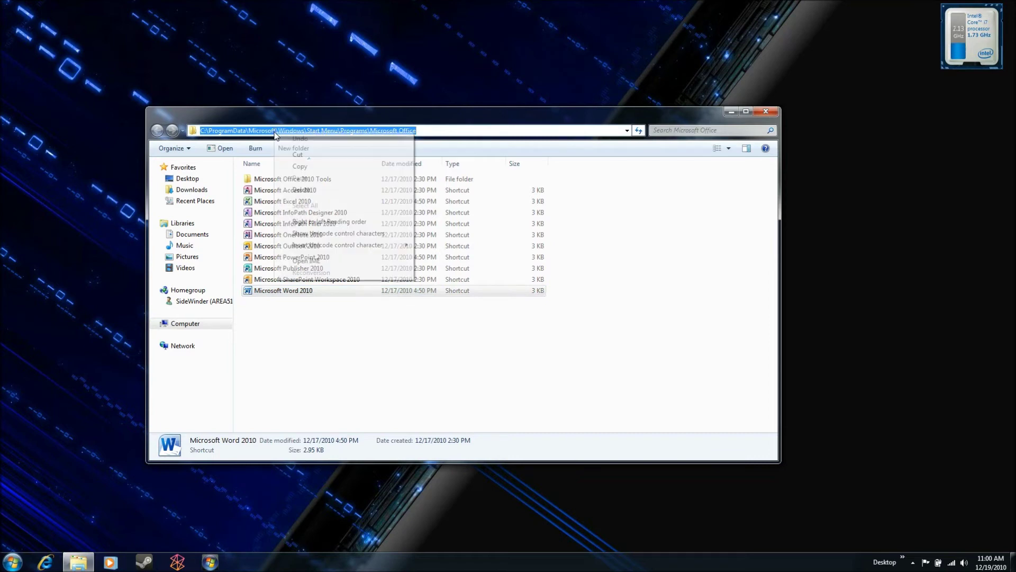
left_click(313, 166)
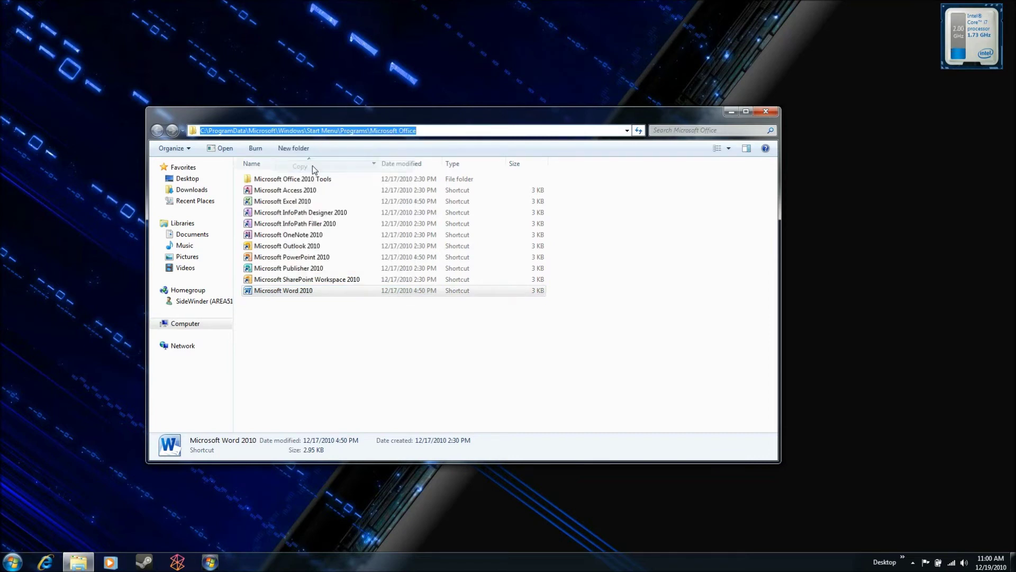
left_click(766, 113)
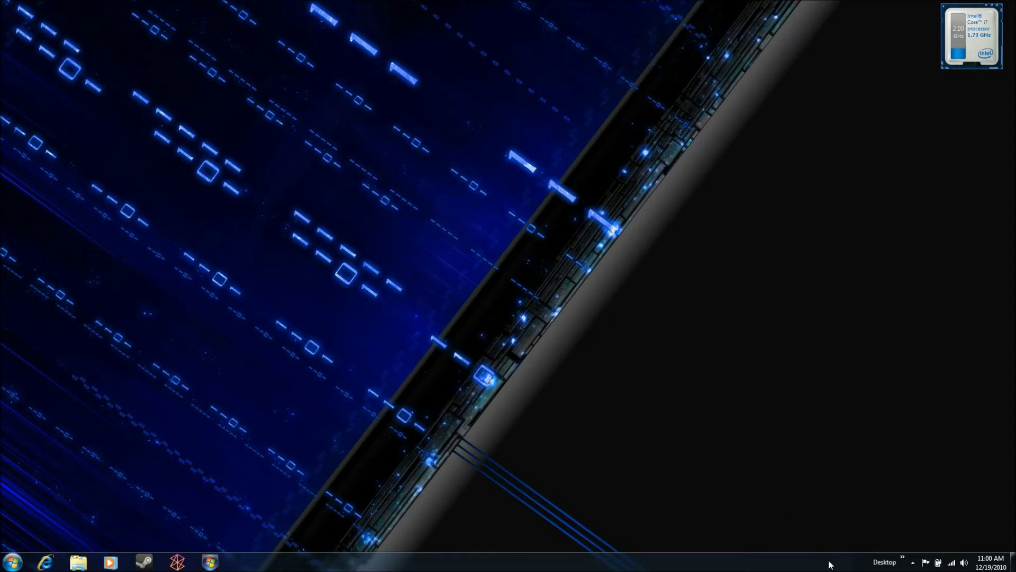
right_click(828, 560)
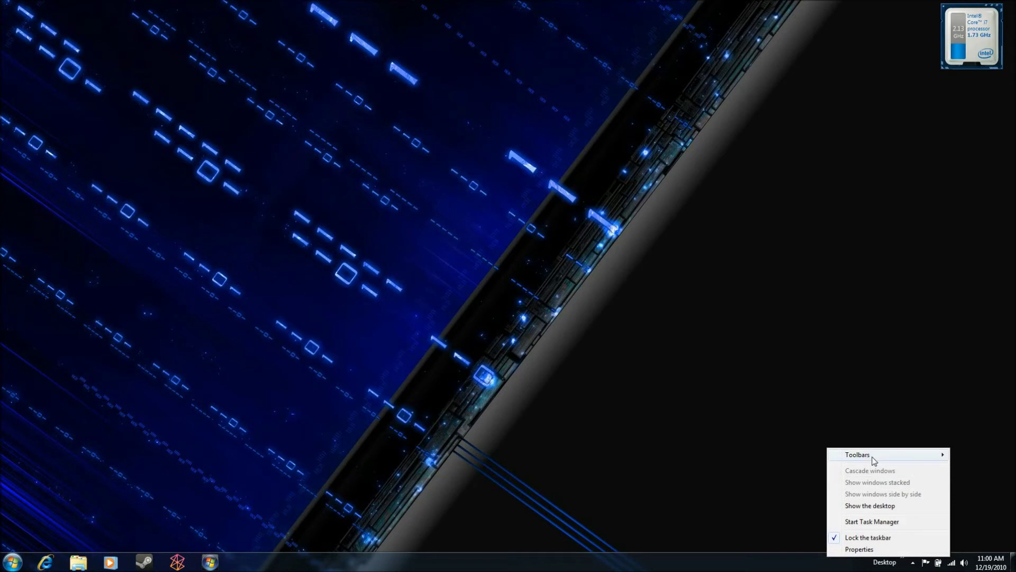
mouse_move(873, 459)
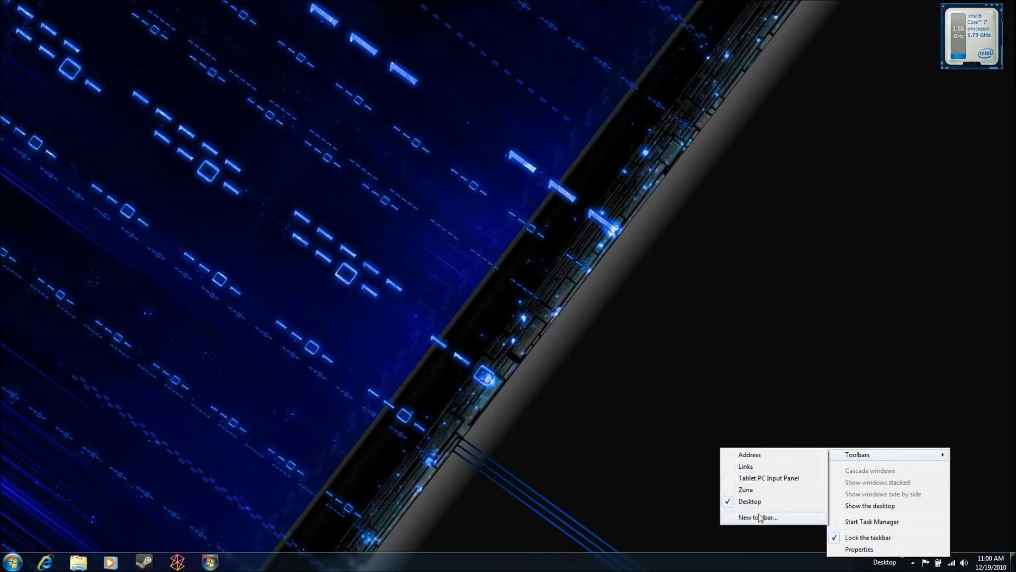
left_click(785, 521)
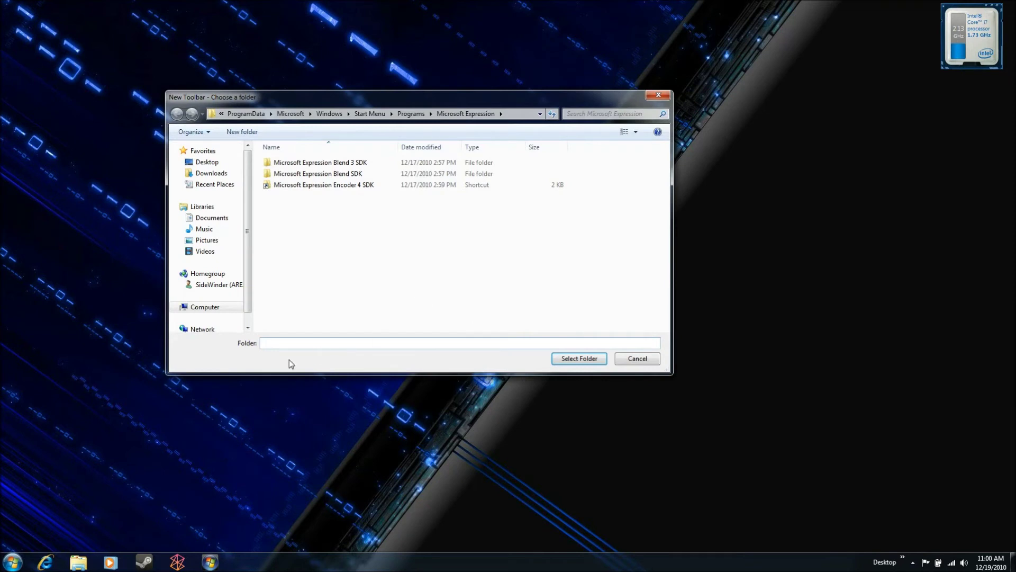
left_click(266, 345)
right_click(274, 344)
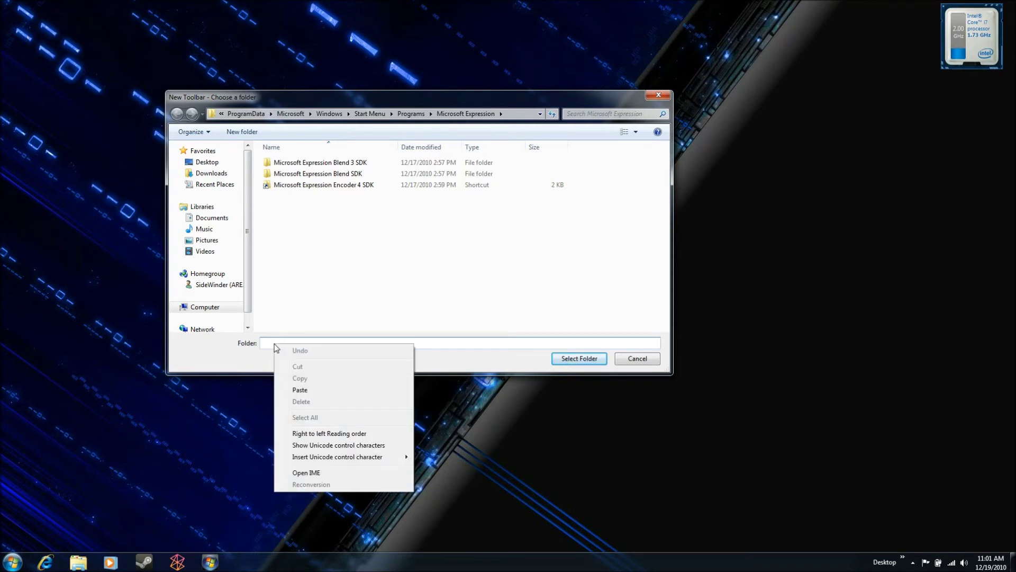
left_click(320, 392)
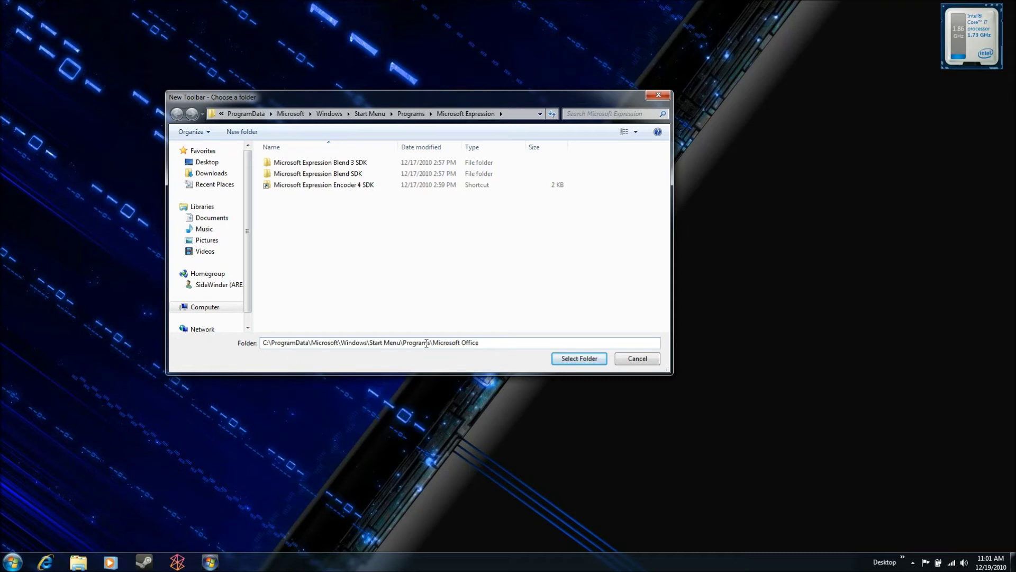
left_click(579, 359)
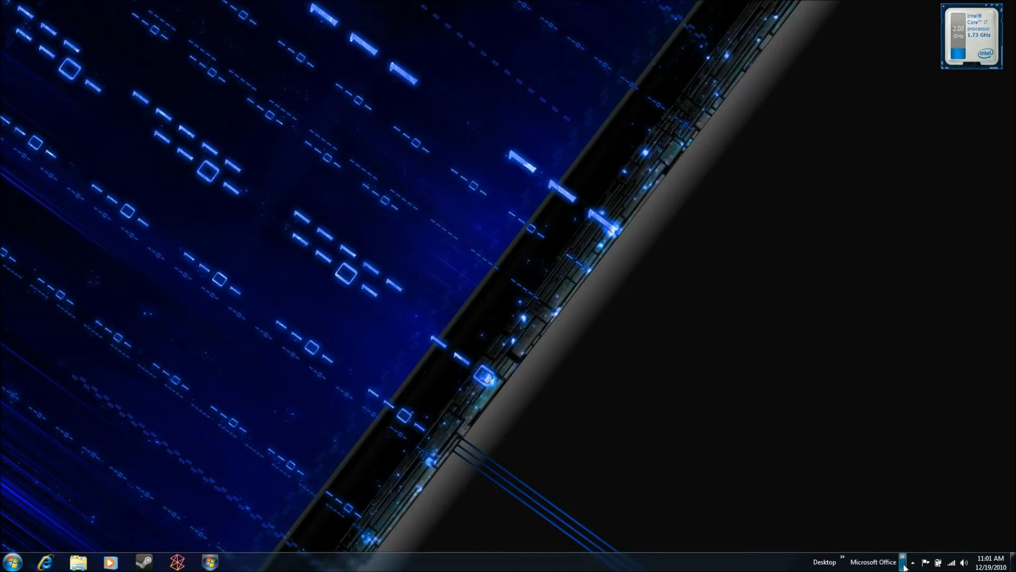
left_click(905, 564)
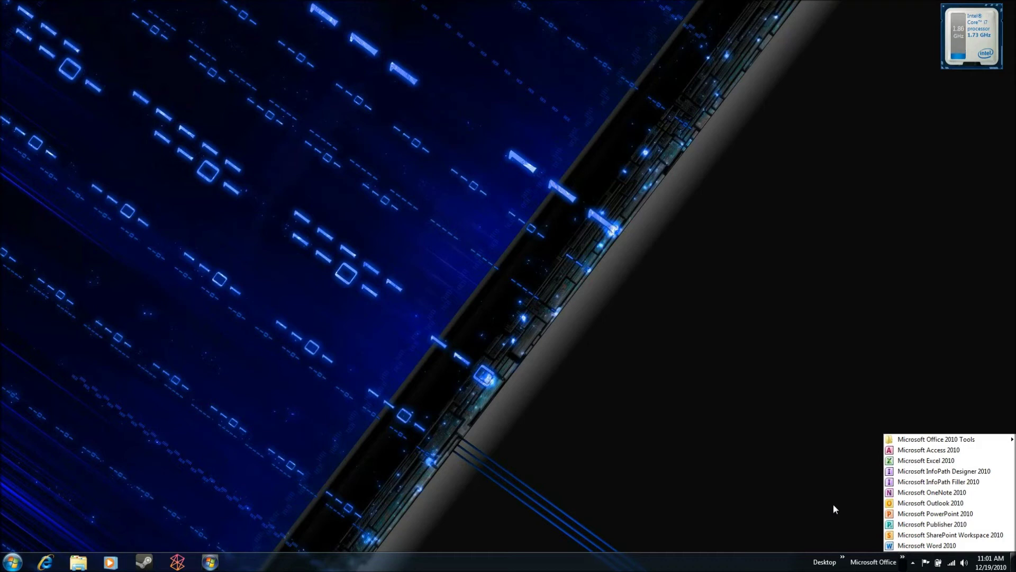
left_click(781, 567)
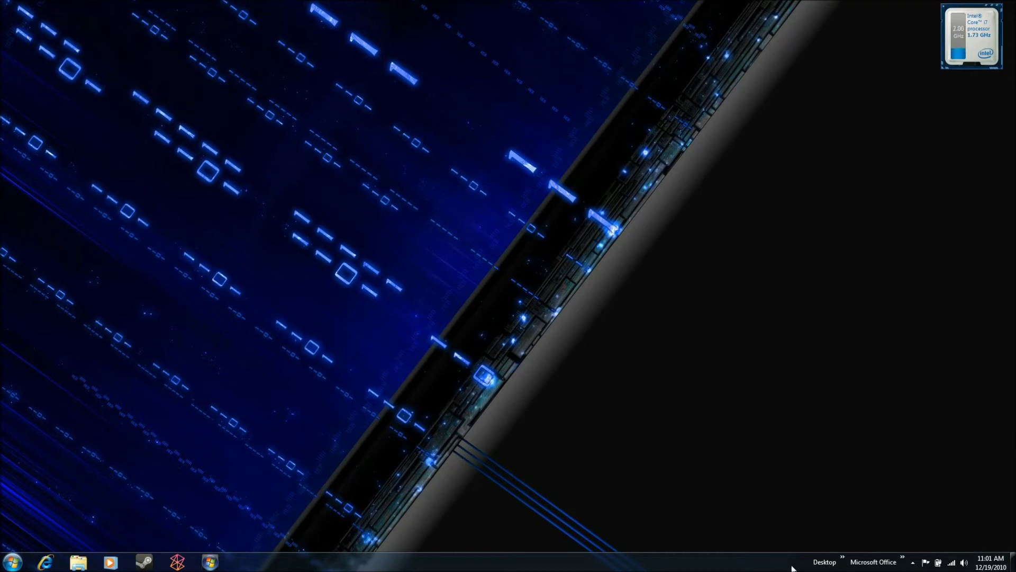
left_click(845, 564)
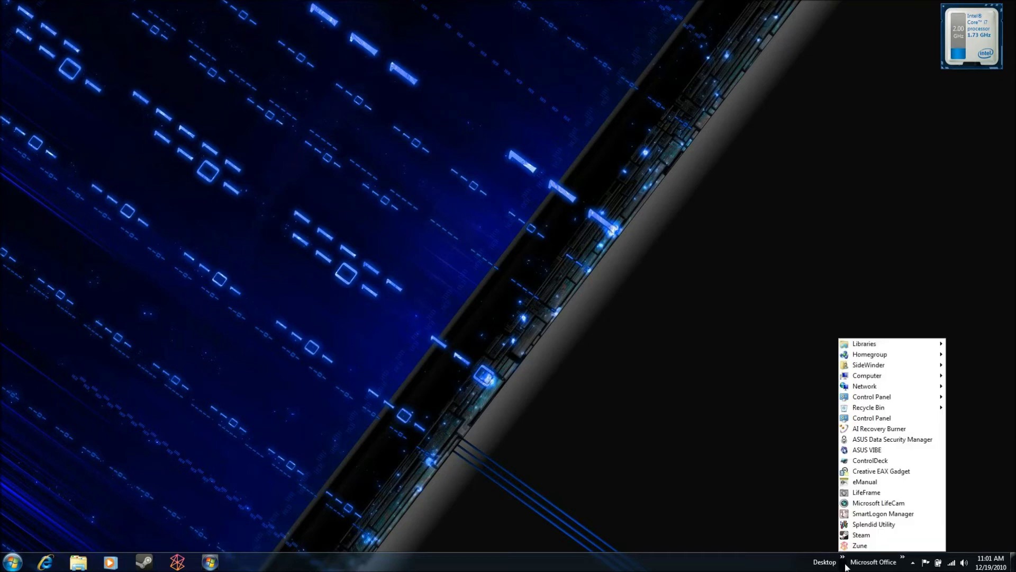
left_click(903, 560)
left_click(903, 560)
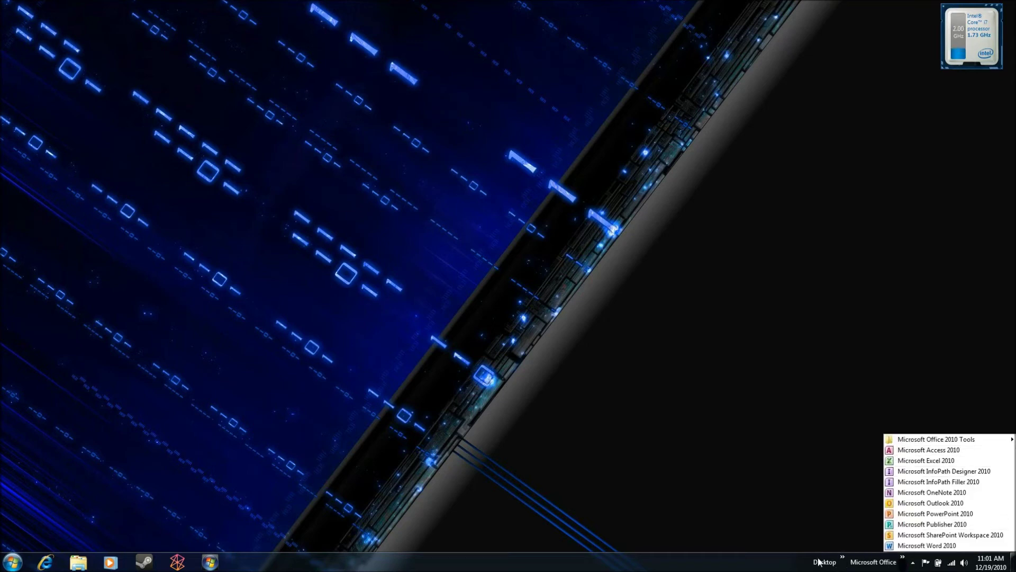
left_click(720, 564)
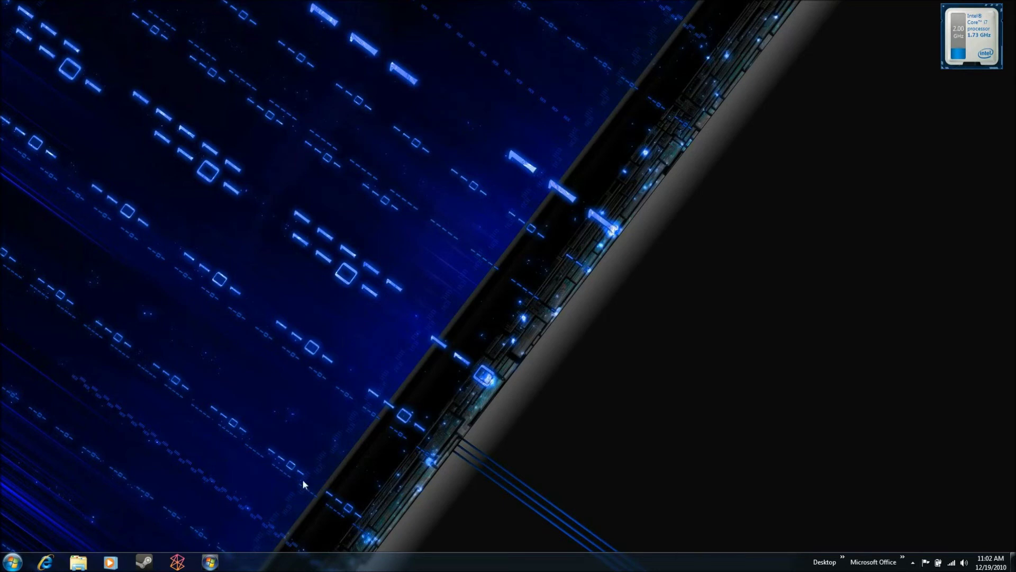
left_click(12, 561)
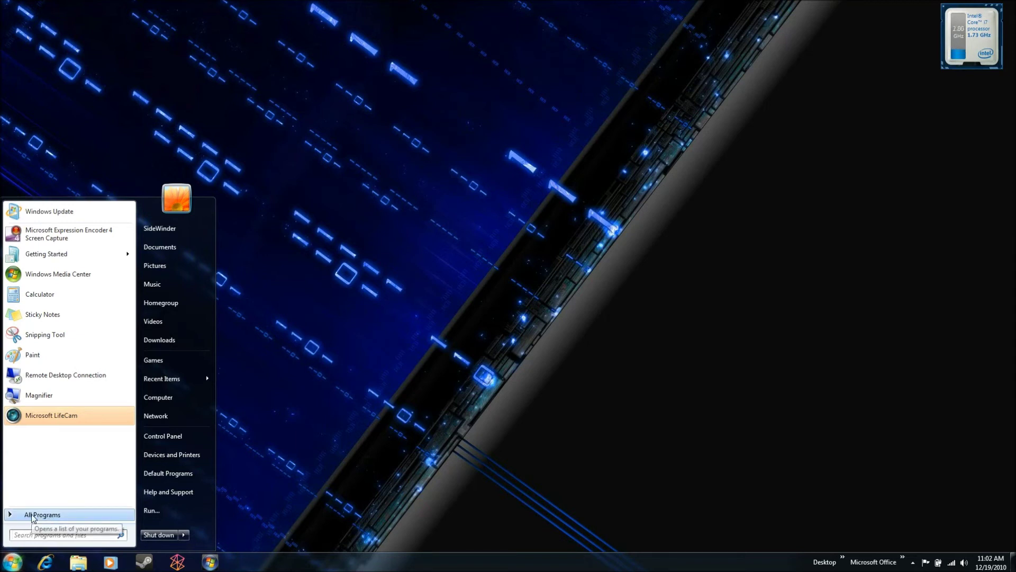
- Show and then dismiss the options for Microsoft Expression Encoder 4 Screen Capture in Start
right_click(81, 234)
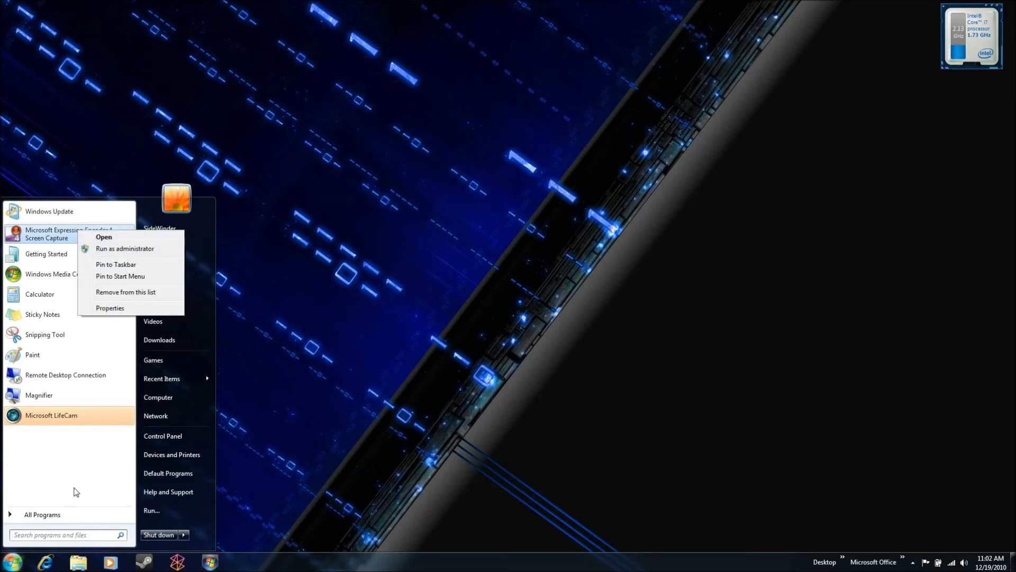
left_click(63, 454)
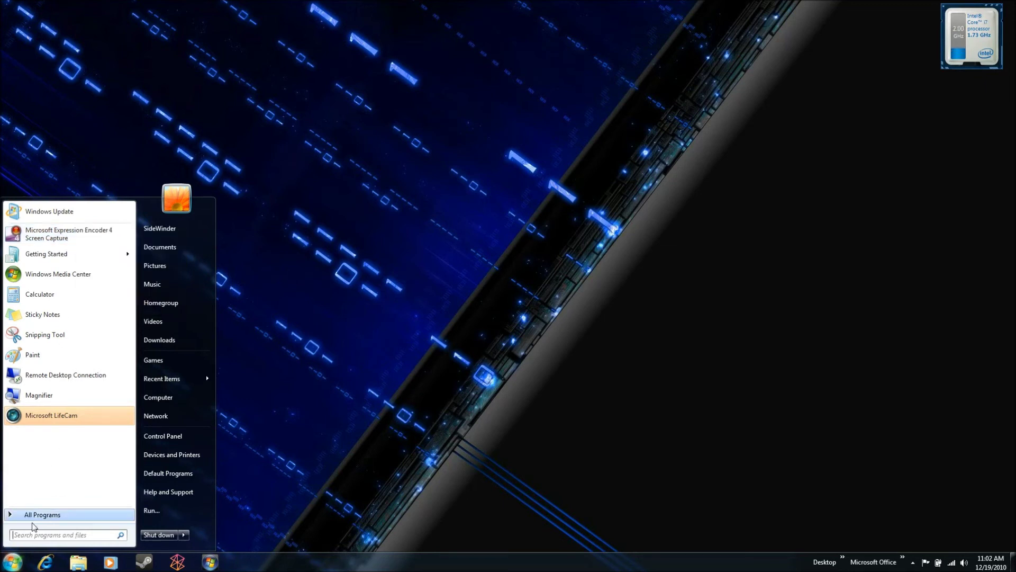
- Search Start for 'blend', open Microsoft Expression Blend 4's install folder, browse it, and close it
left_click(44, 535)
type("blend")
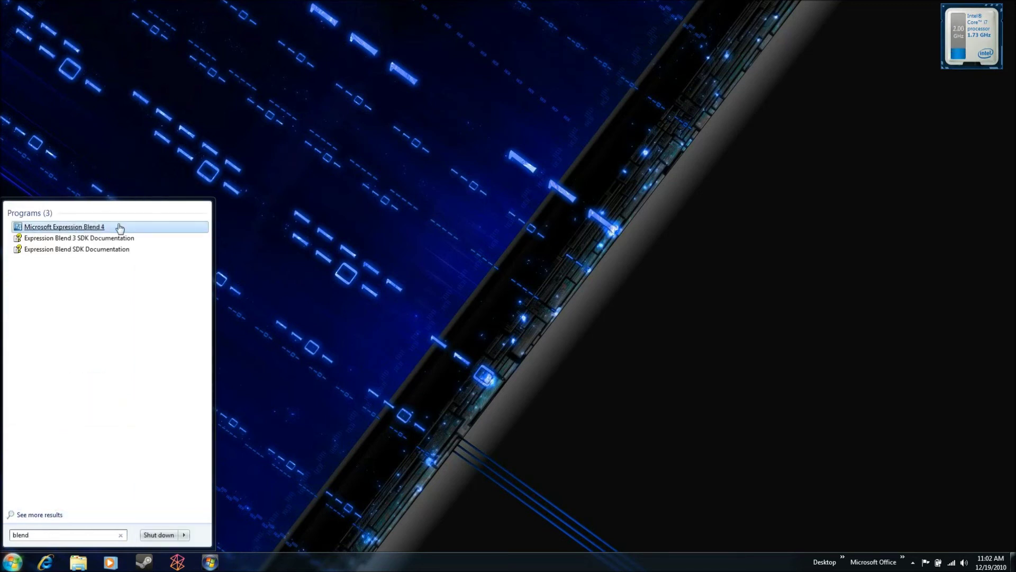
right_click(121, 229)
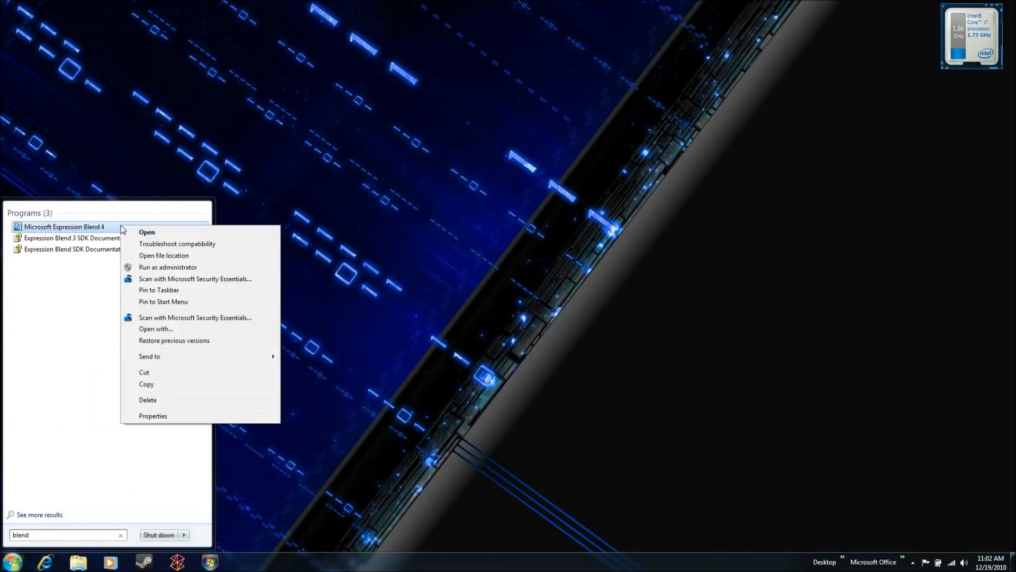
left_click(150, 258)
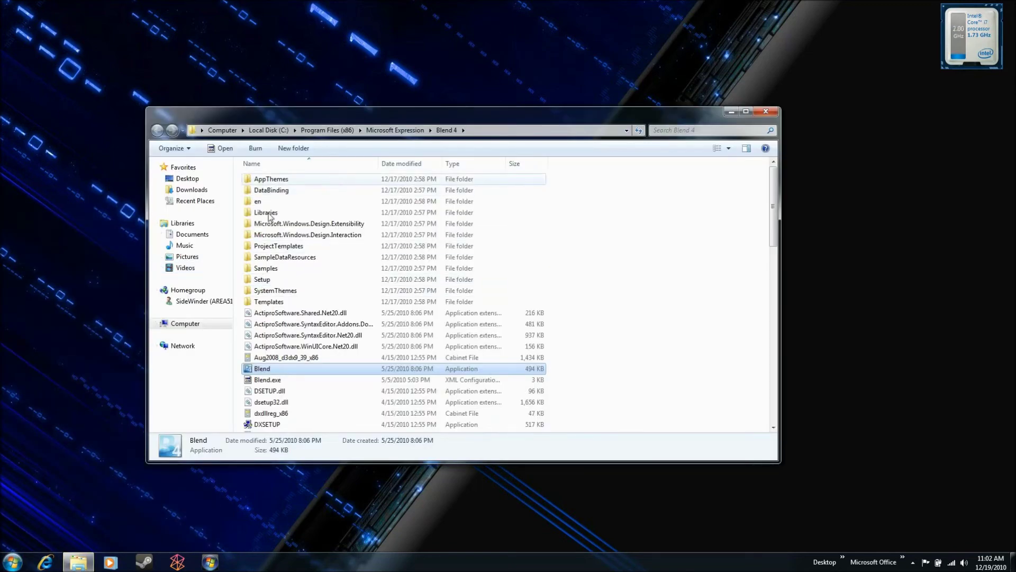
scroll(334, 328, "down", 5)
scroll(331, 352, "up", 5)
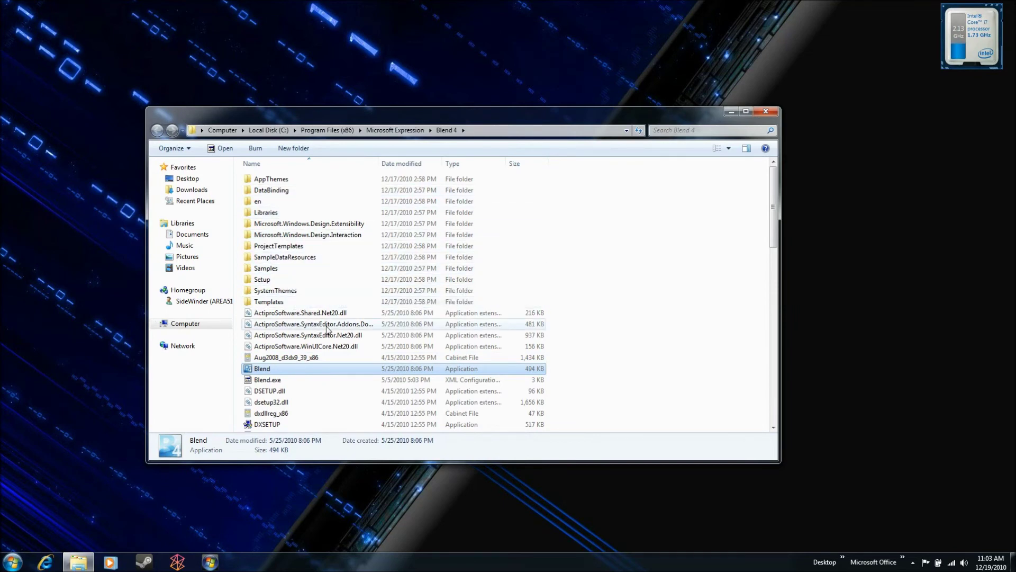
left_click(759, 113)
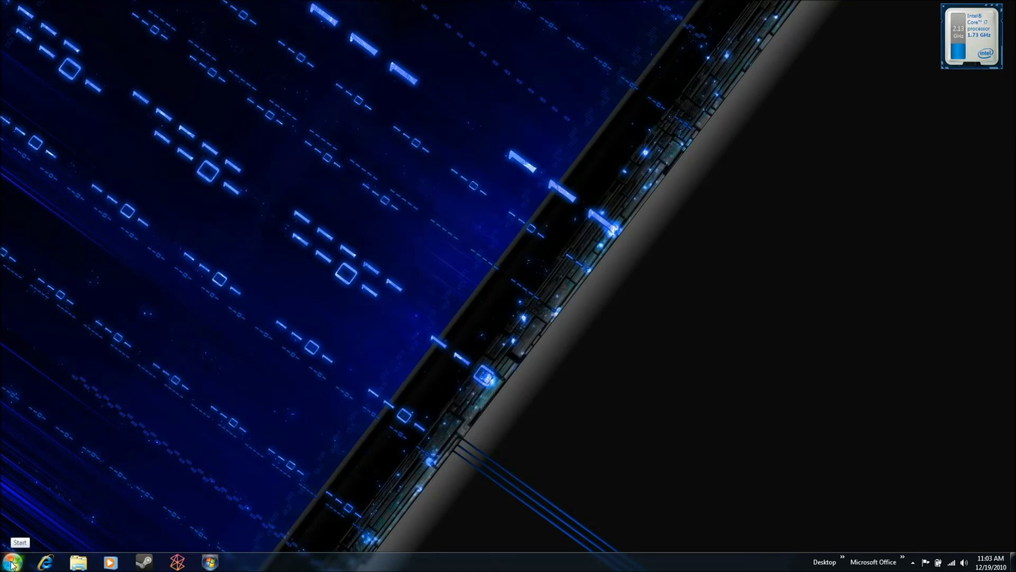
- Under All Programs, expand the Microsoft Expression group and open it as an Explorer folder
left_click(12, 562)
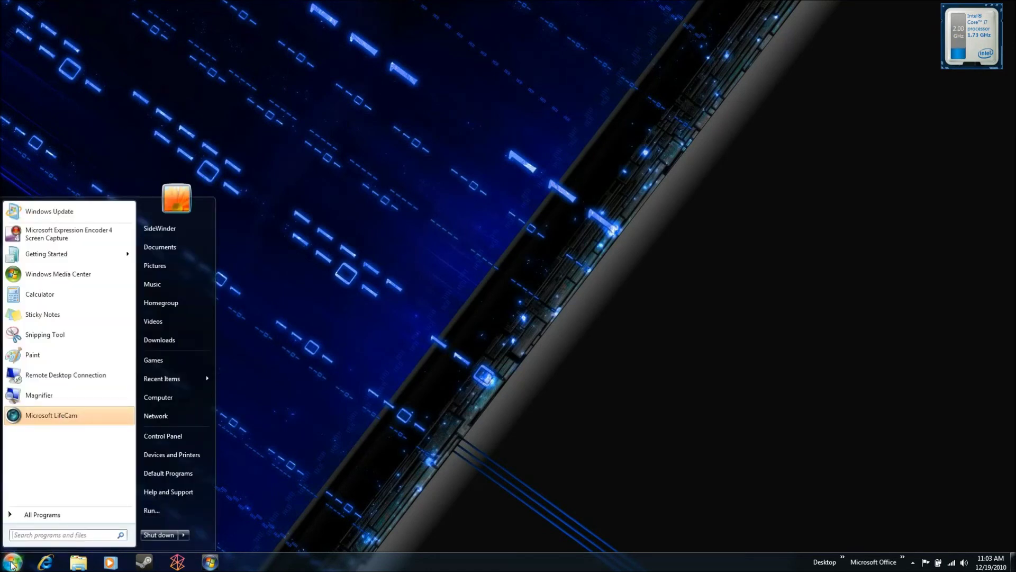
left_click(52, 517)
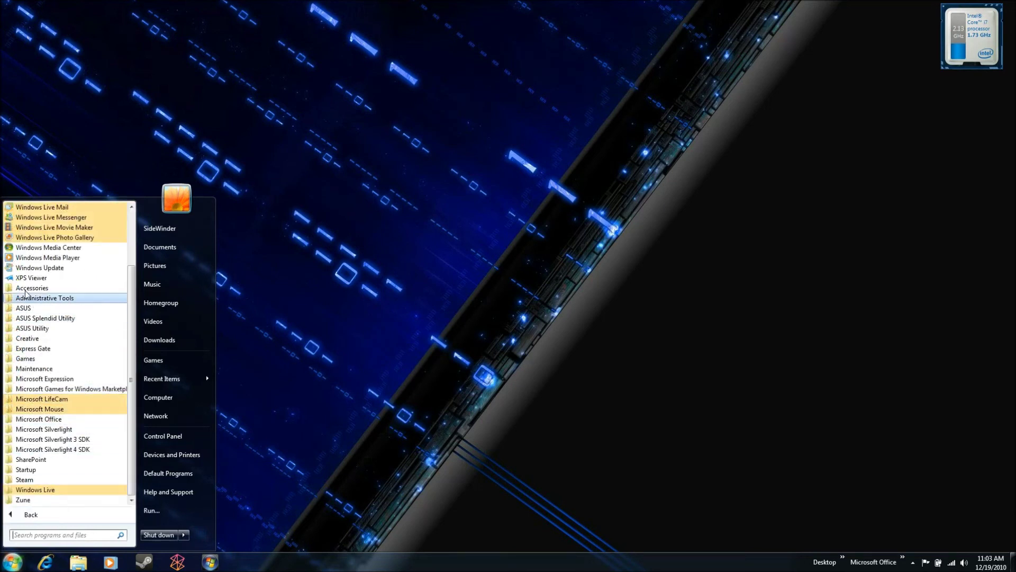
left_click(29, 379)
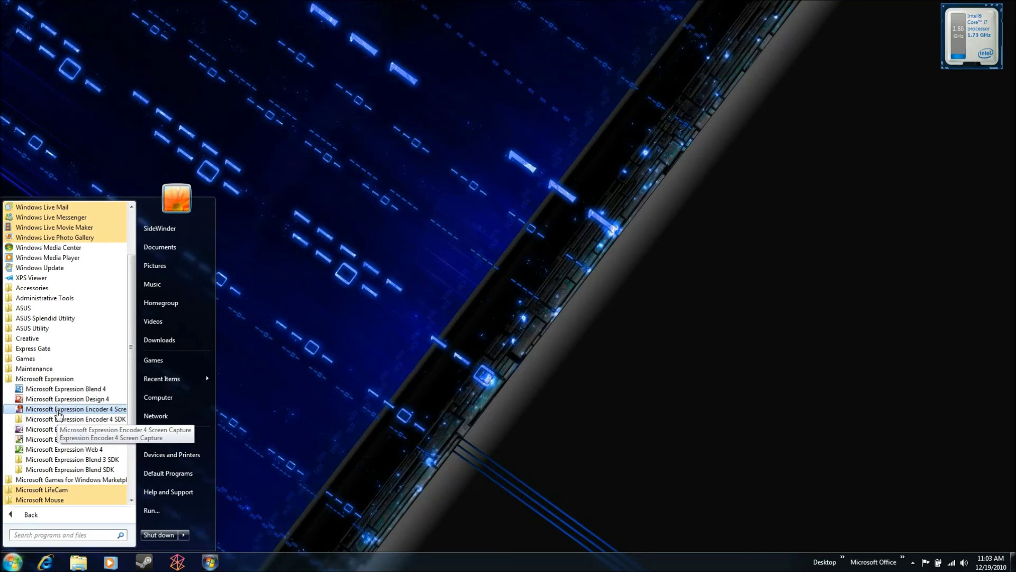
right_click(45, 380)
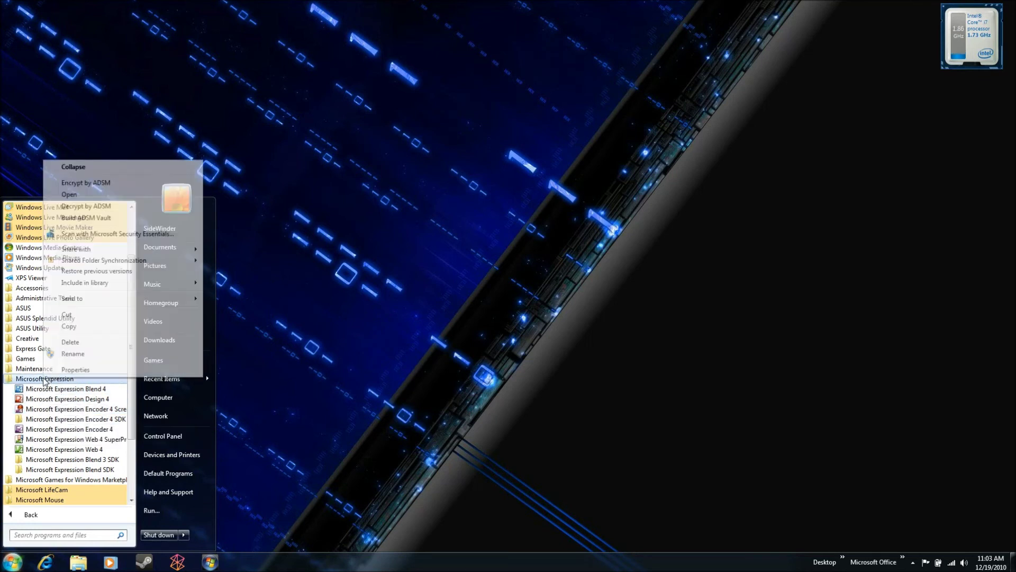
left_click(80, 195)
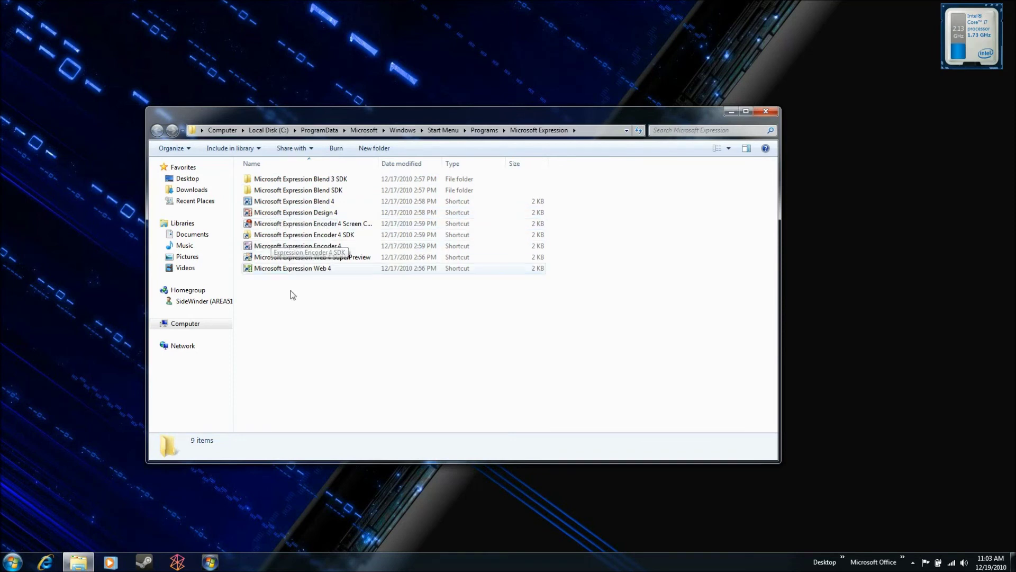
- Copy the Microsoft Expression folder's full path from the address bar, then close the window
left_click(590, 135)
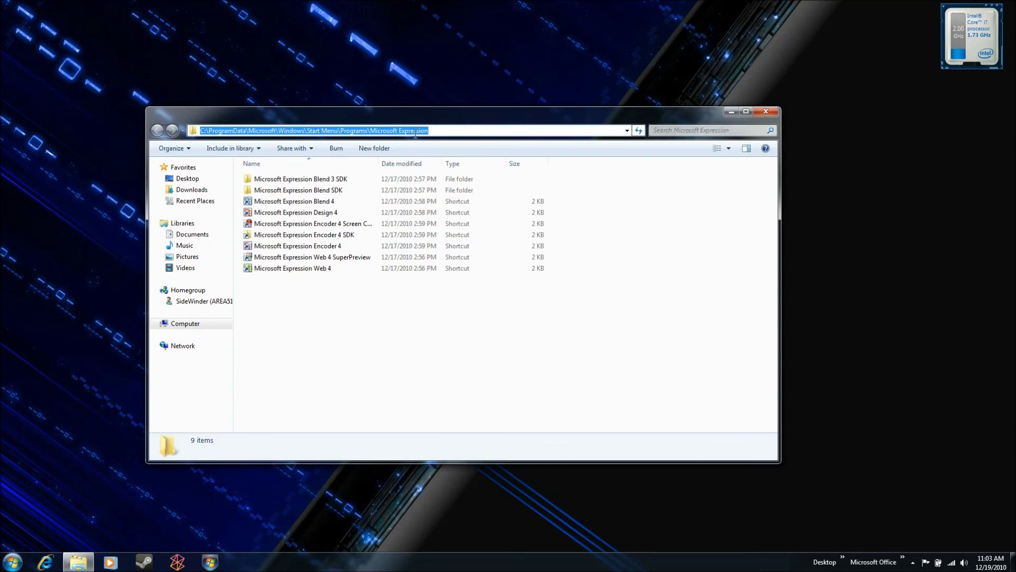
right_click(336, 129)
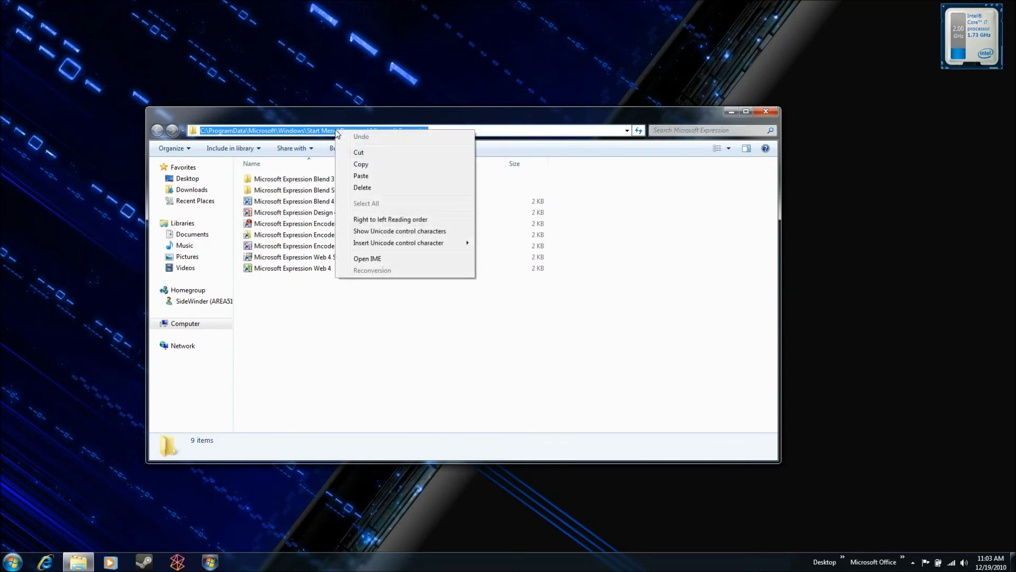
left_click(375, 167)
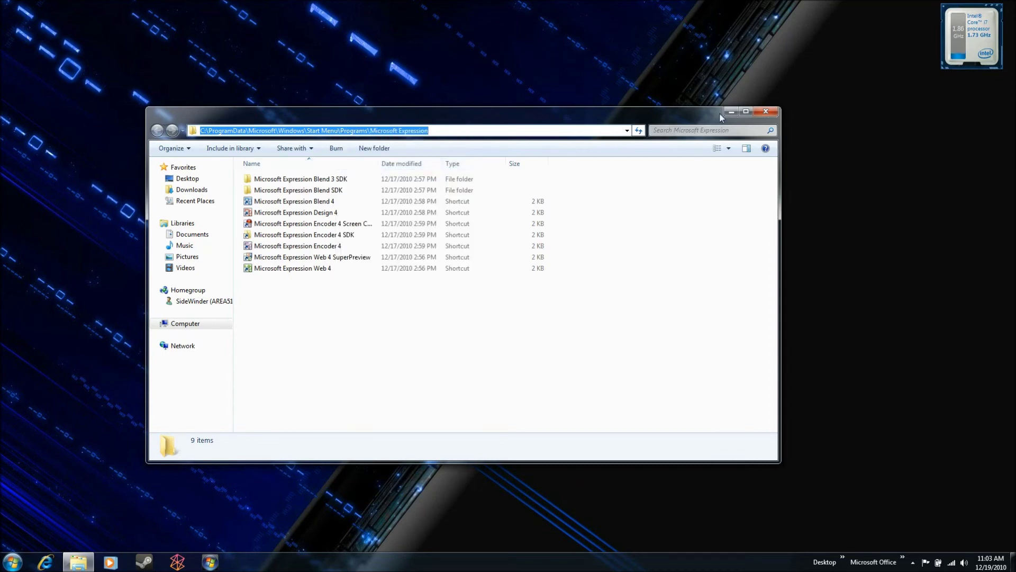
left_click(766, 111)
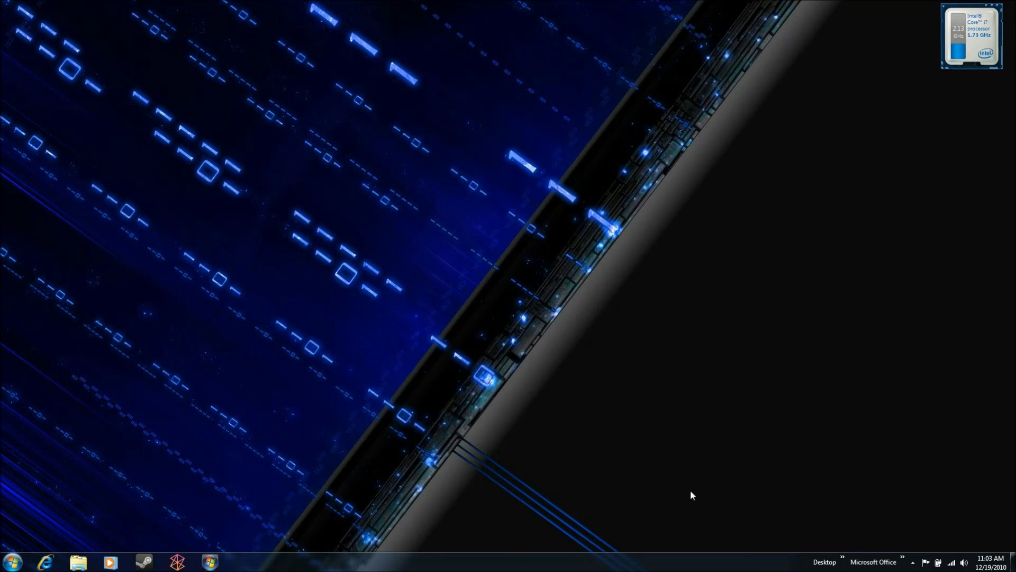
- Create a New toolbar on the taskbar using the pasted Microsoft Expression folder path
right_click(757, 567)
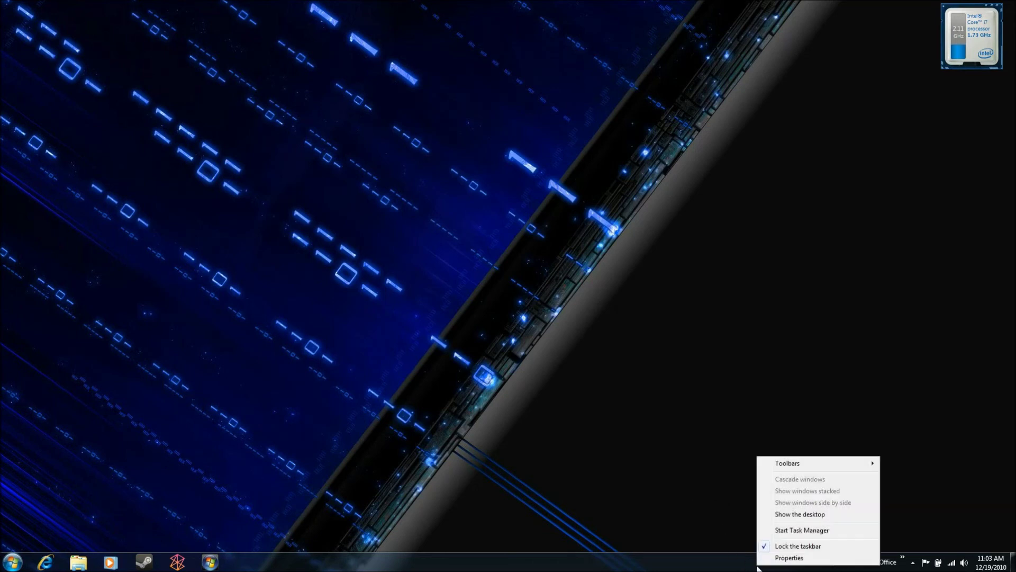
mouse_move(801, 463)
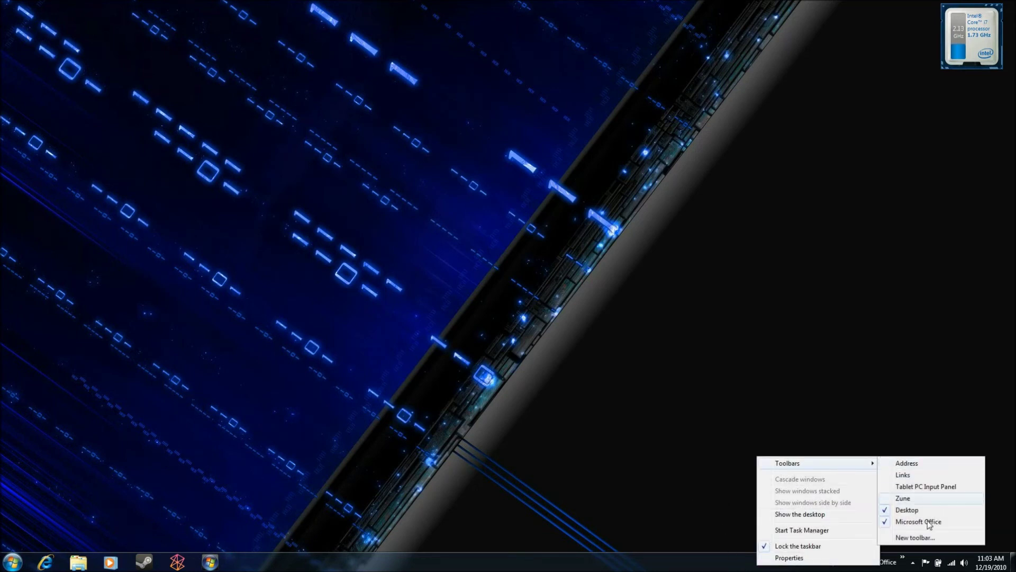
left_click(921, 537)
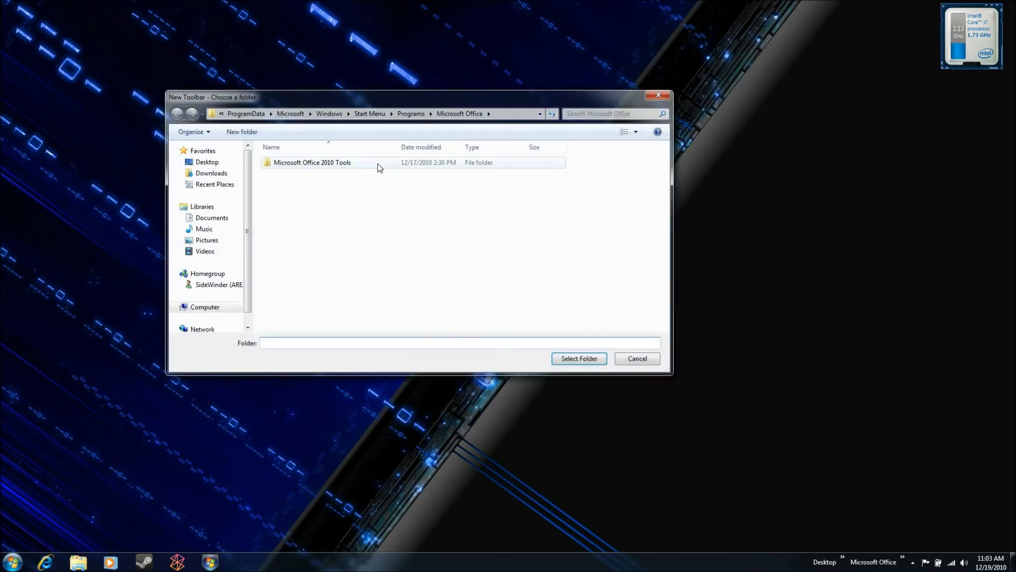
right_click(297, 341)
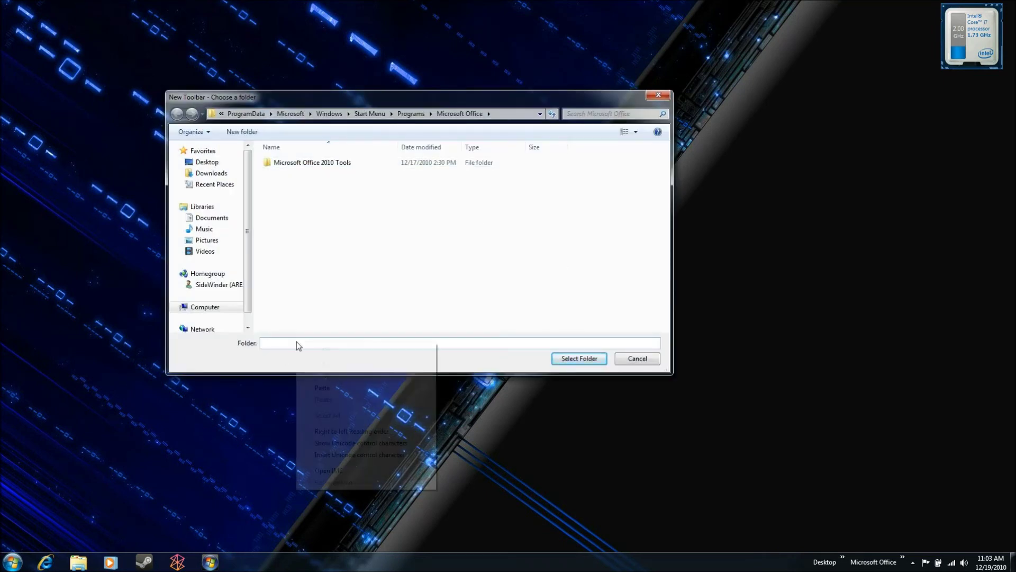
left_click(322, 388)
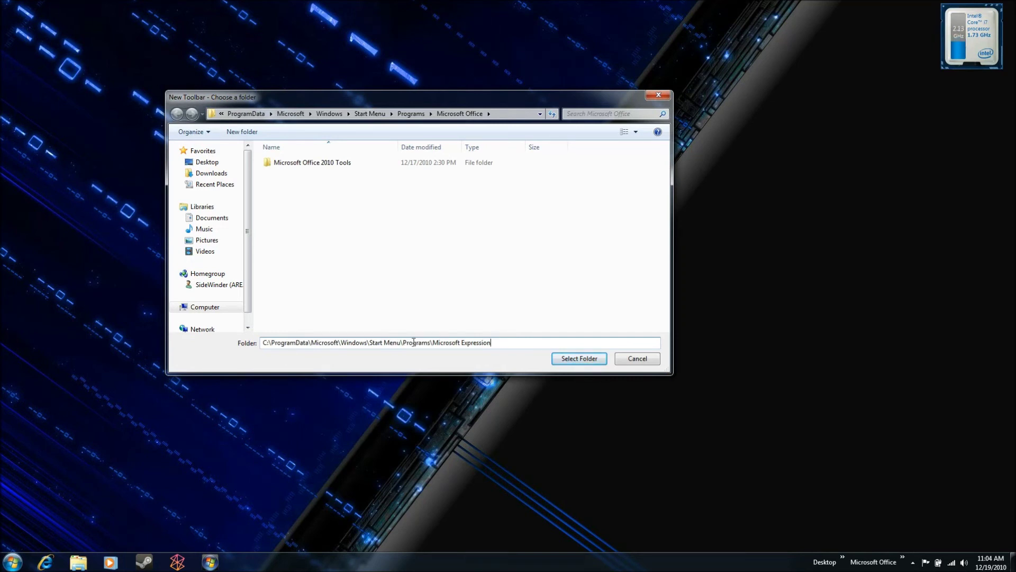
left_click(580, 361)
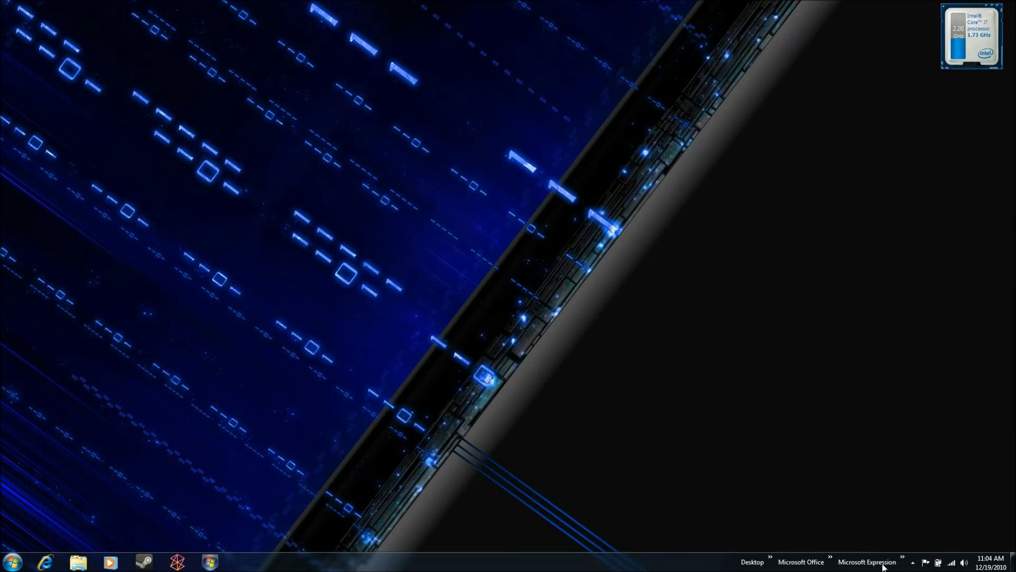
left_click(771, 559)
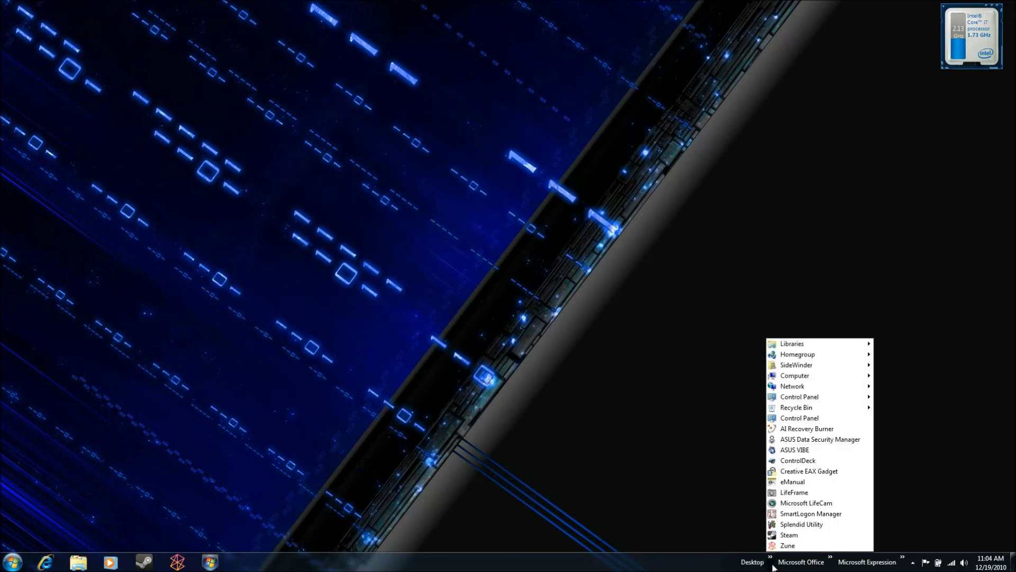
left_click(829, 559)
left_click(830, 558)
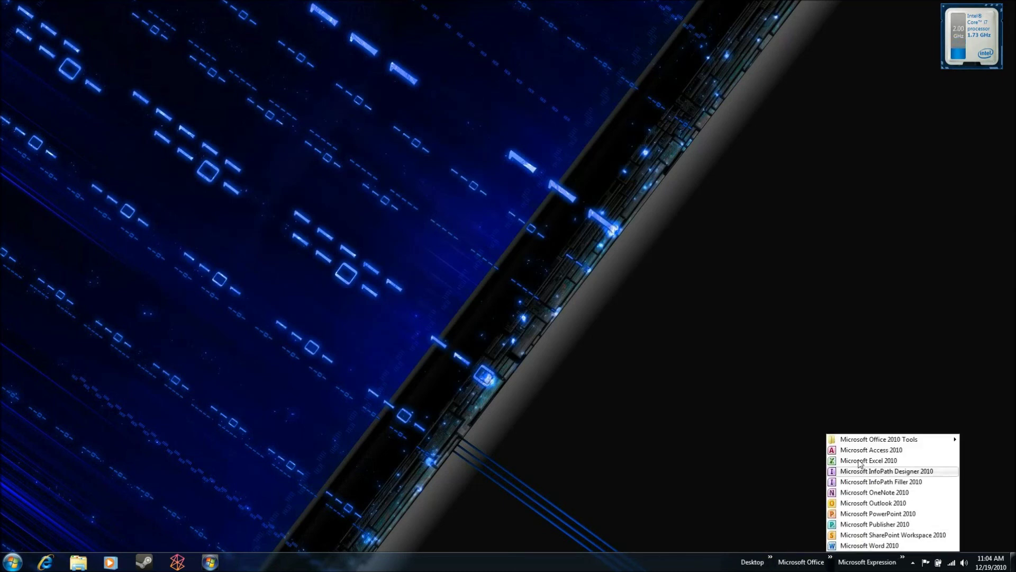
left_click(902, 559)
left_click(902, 559)
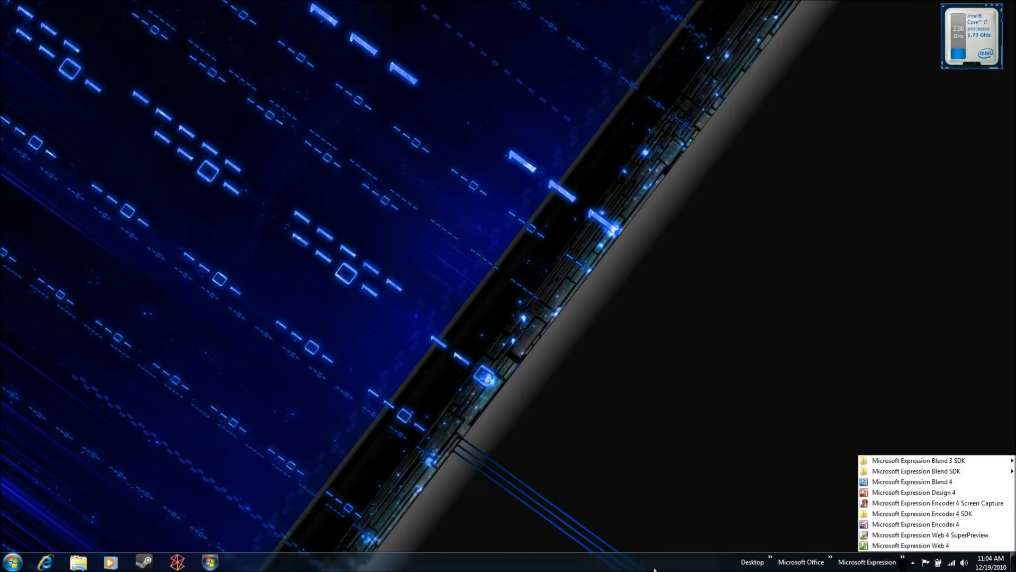
left_click(902, 560)
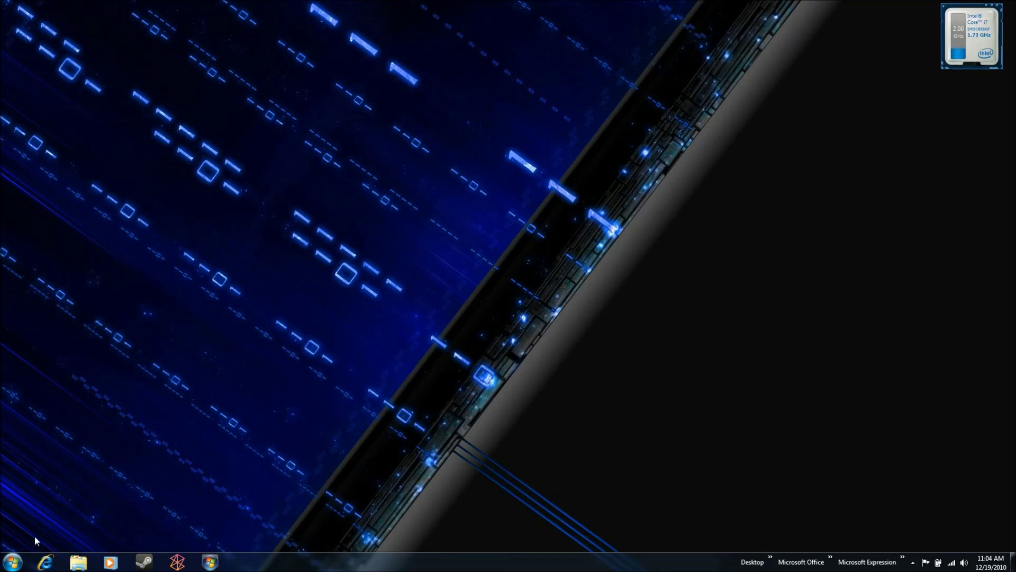
left_click(13, 562)
- Open the Documents library and add a new folder named 'Social Media'
left_click(172, 243)
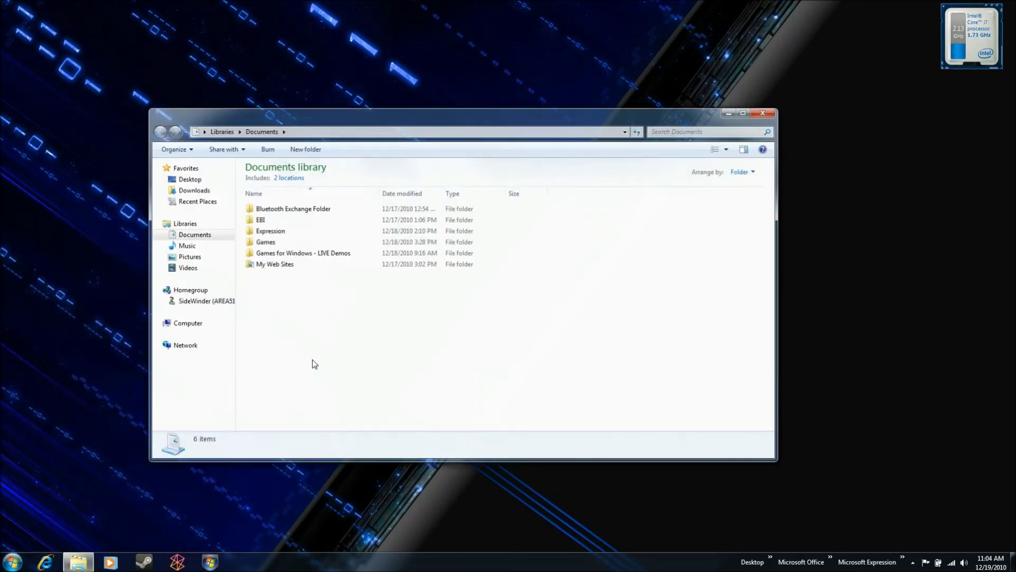
right_click(296, 303)
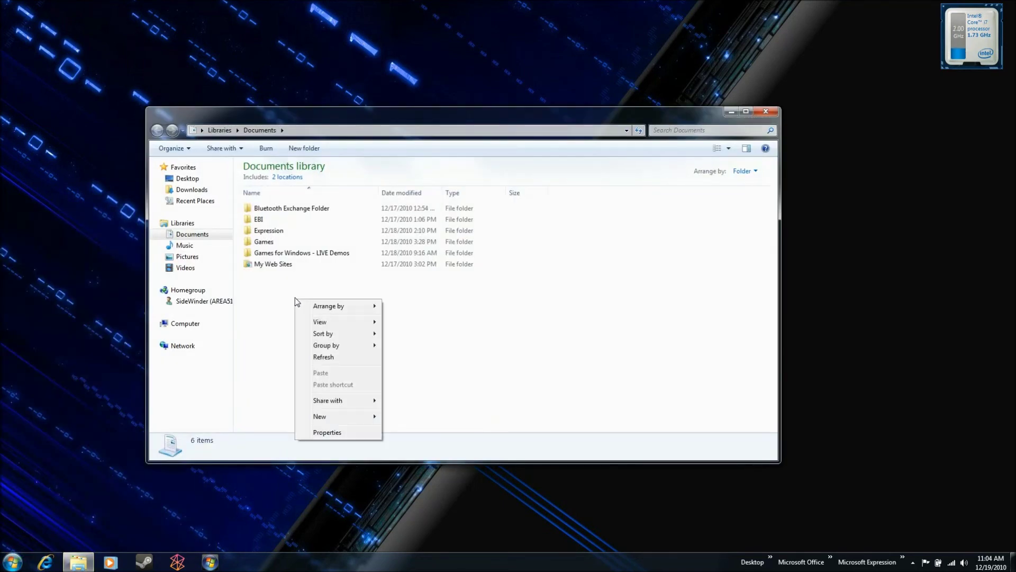
mouse_move(335, 414)
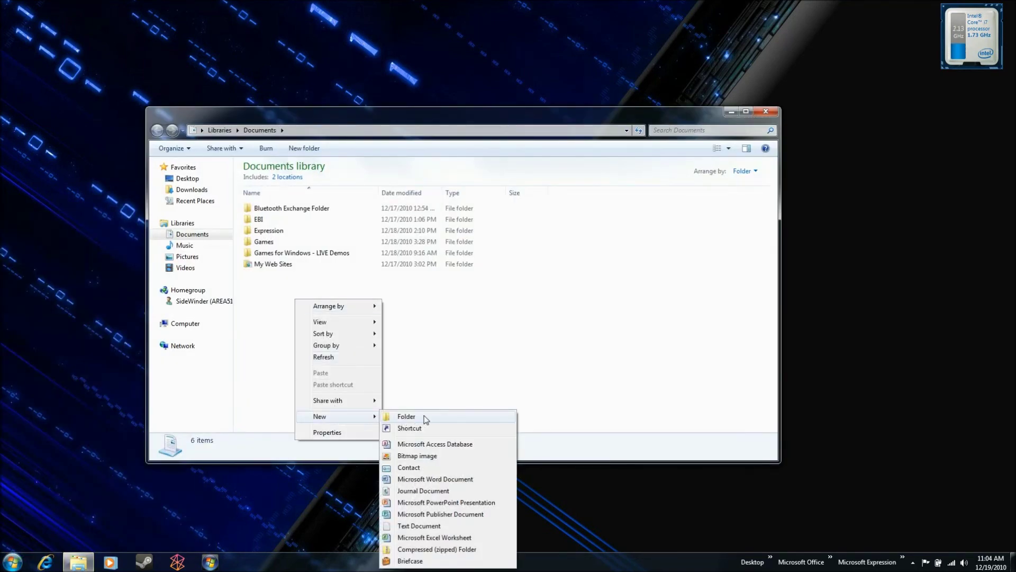
left_click(406, 417)
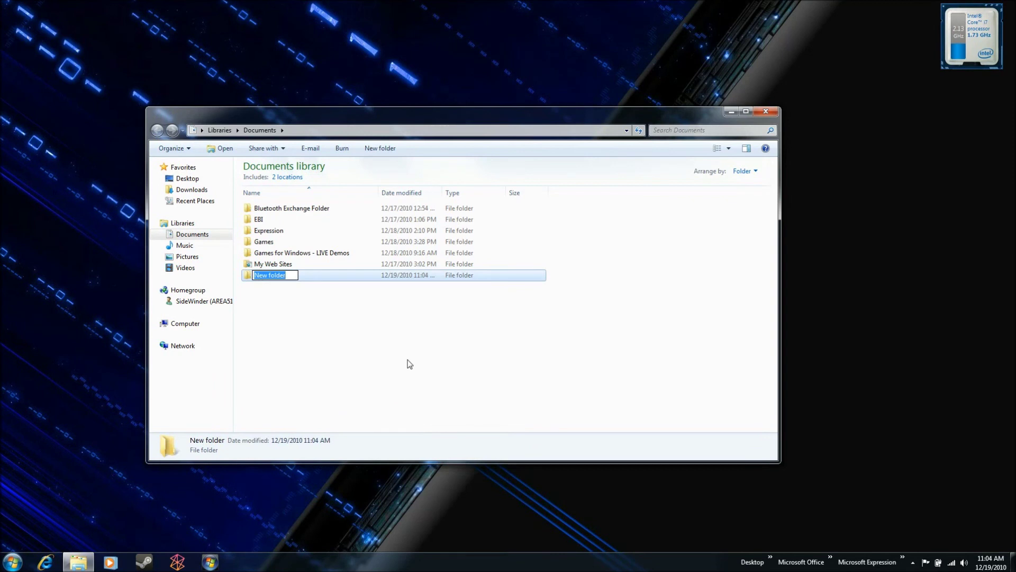
type("Social Media")
key("Return")
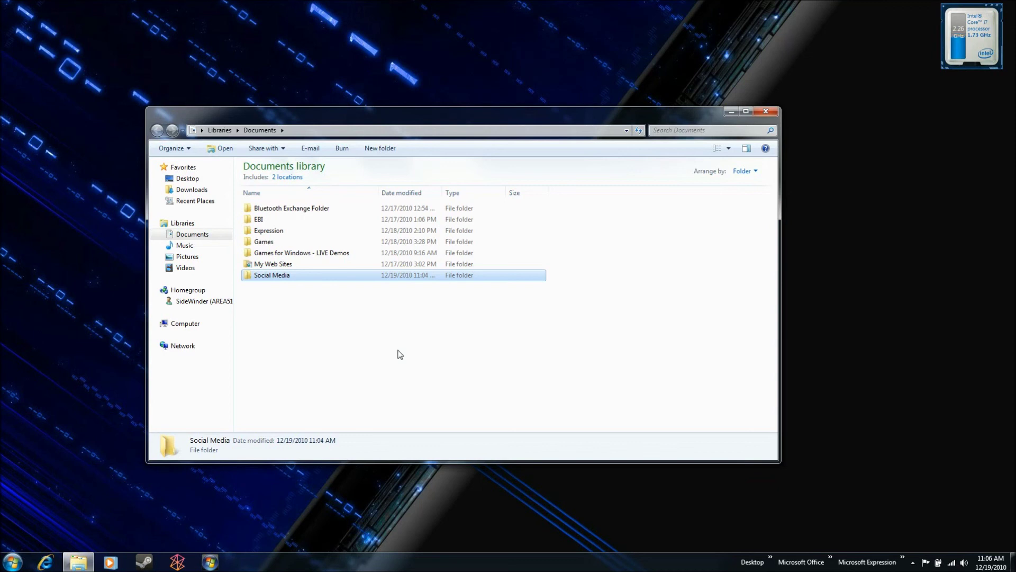
left_click(286, 332)
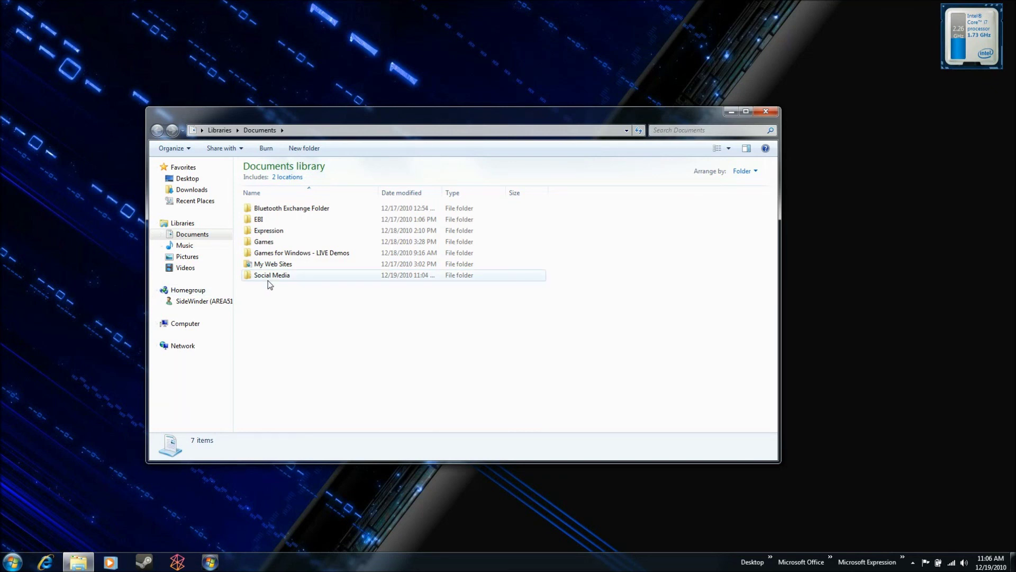
right_click(282, 332)
- Create a text document named 'TEst1' in Documents and move it into the Social Media folder
mouse_move(321, 460)
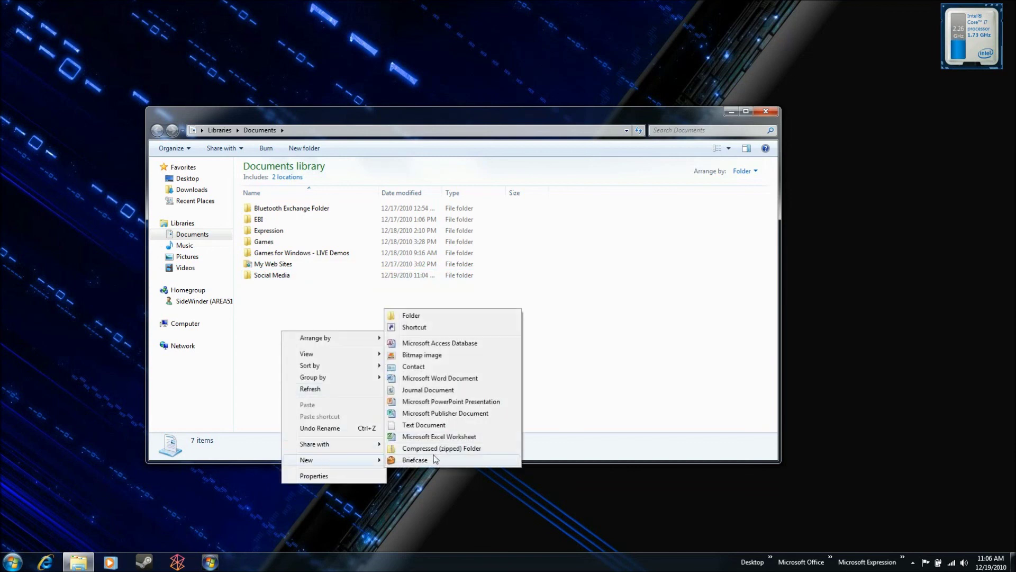
left_click(427, 423)
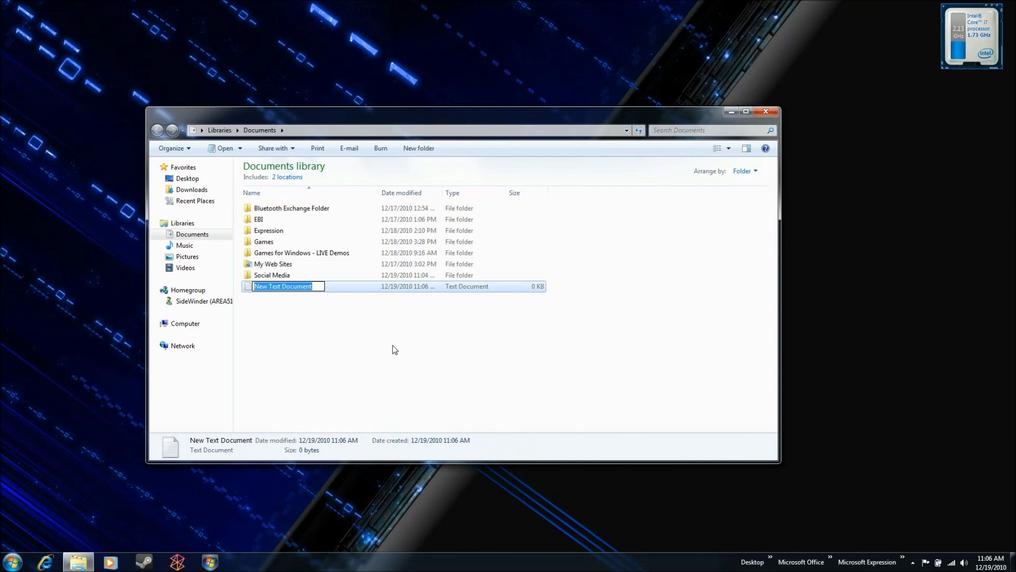
type("TEst1")
key("Return")
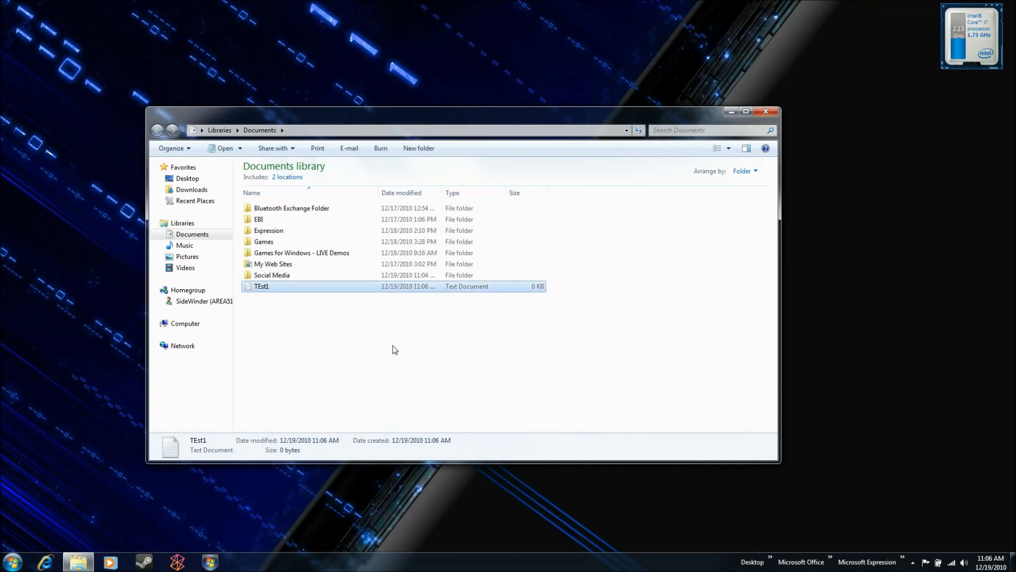
mouse_move(254, 287)
left_mouse_down()
mouse_move(262, 299)
mouse_move(260, 281)
left_mouse_up()
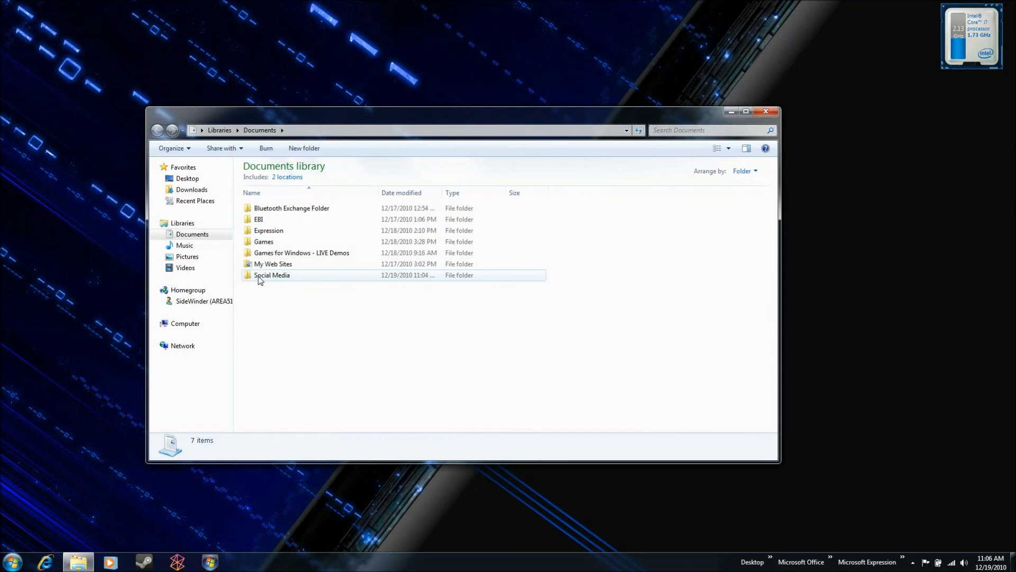
double_click(294, 280)
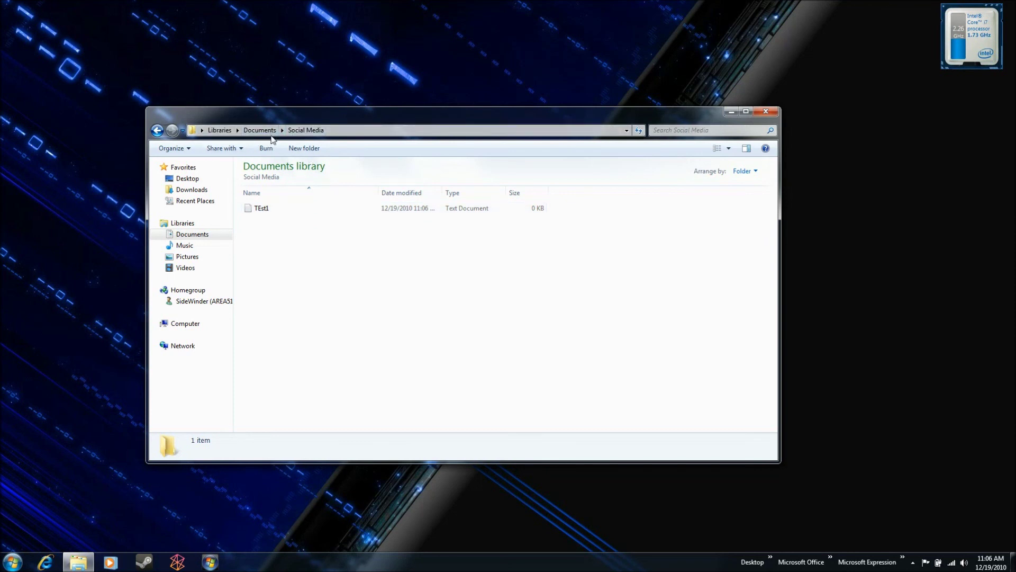
- Copy the Social Media folder's full path from the address bar, then close Explorer
left_click(356, 127)
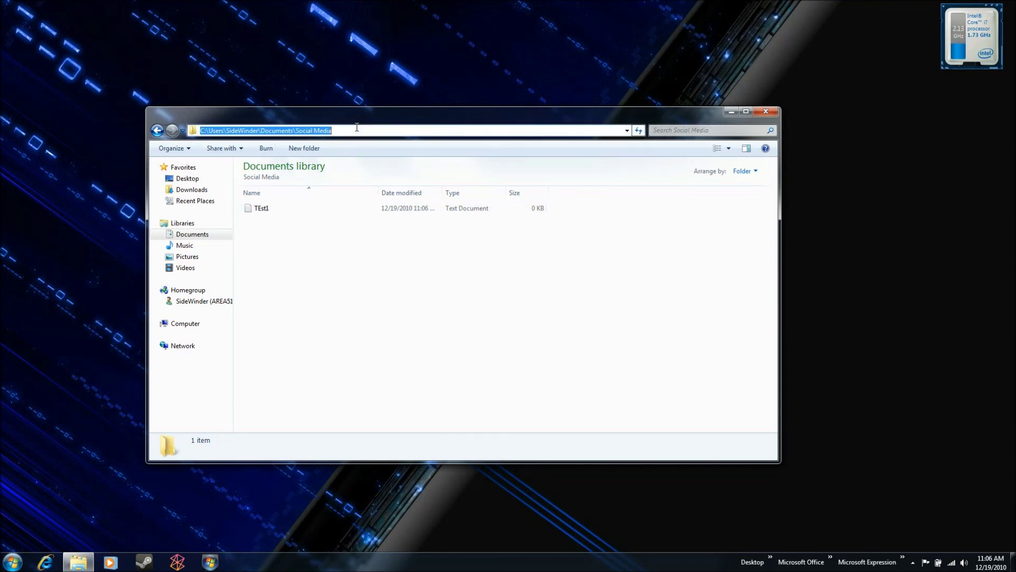
right_click(294, 131)
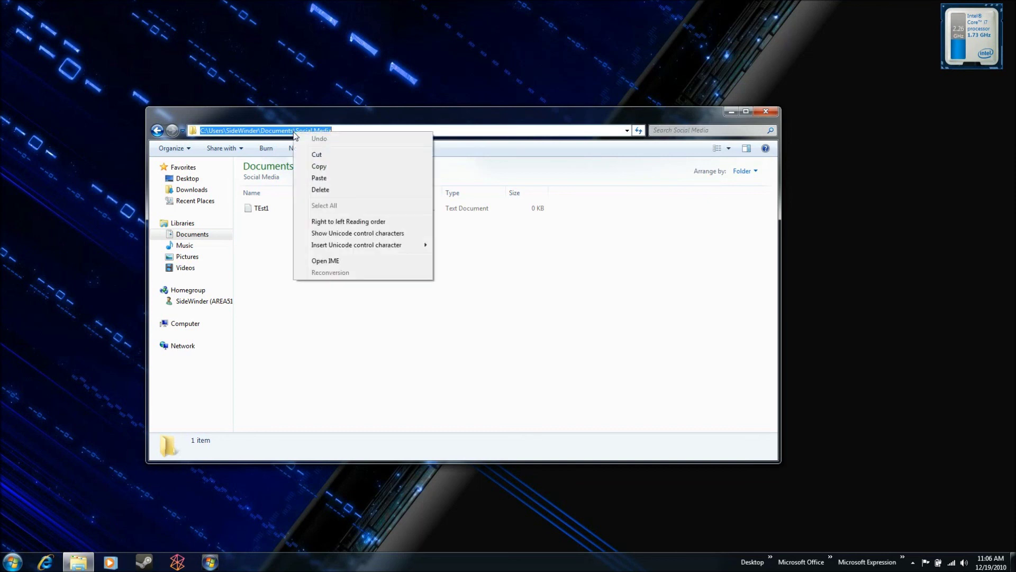
left_click(337, 167)
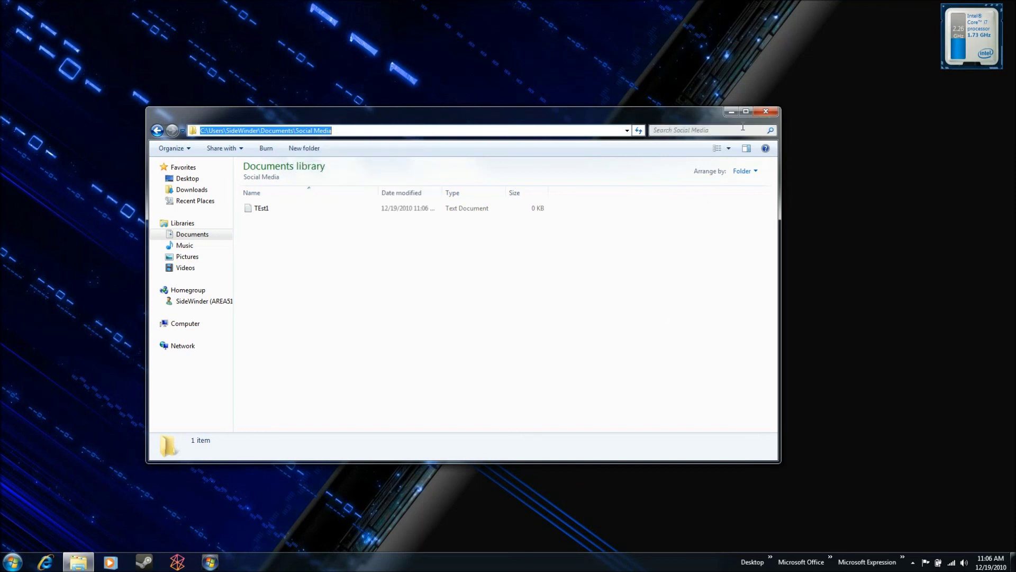
left_click(766, 111)
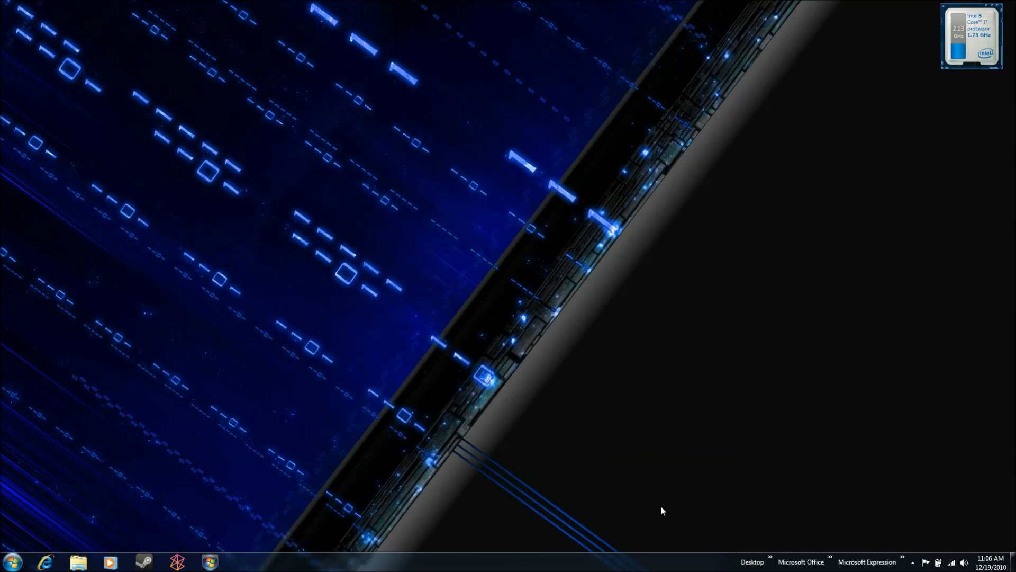
- Create a new taskbar toolbar from the pasted Social Media folder path
right_click(652, 560)
mouse_move(709, 463)
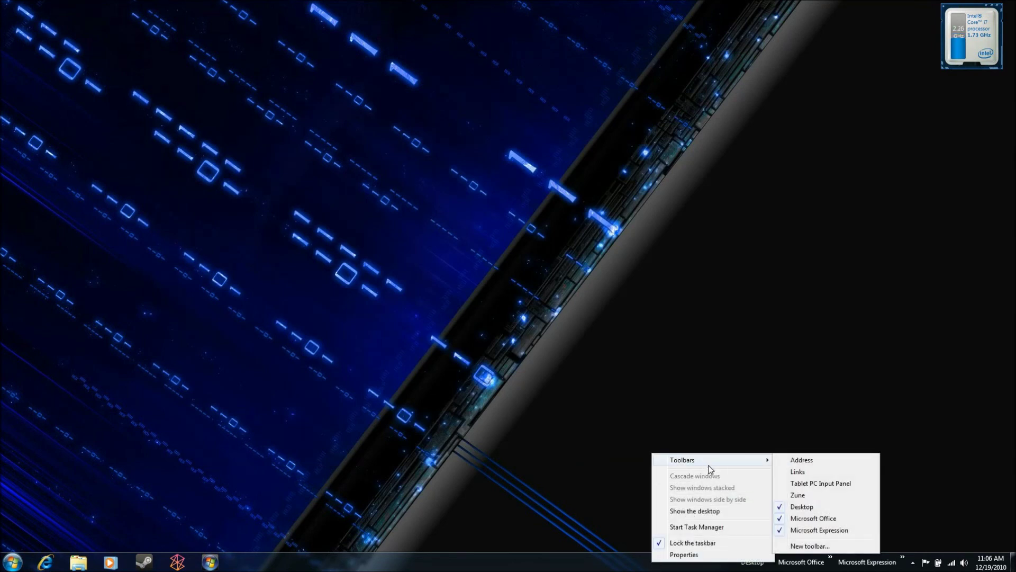
left_click(822, 547)
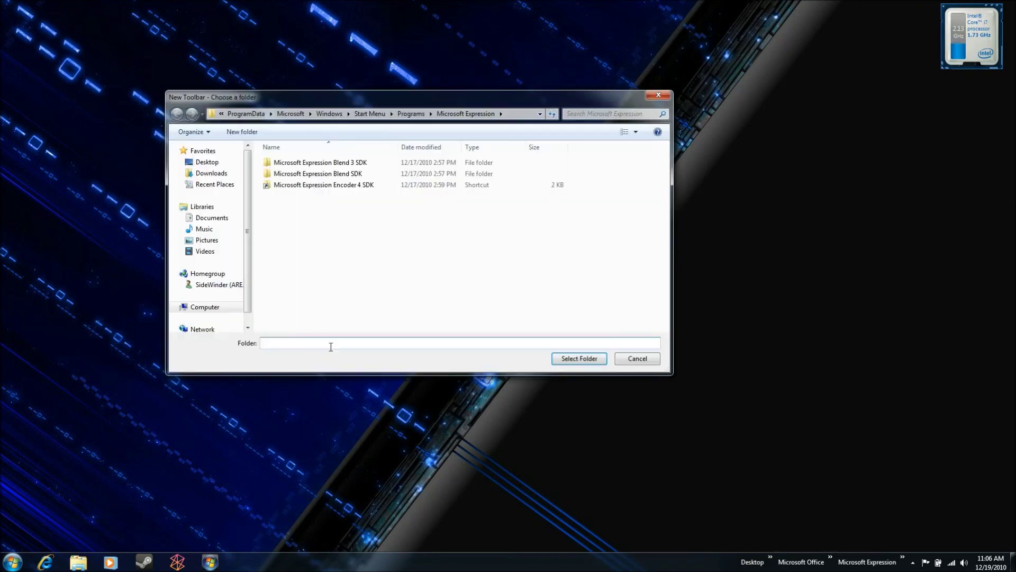
right_click(331, 345)
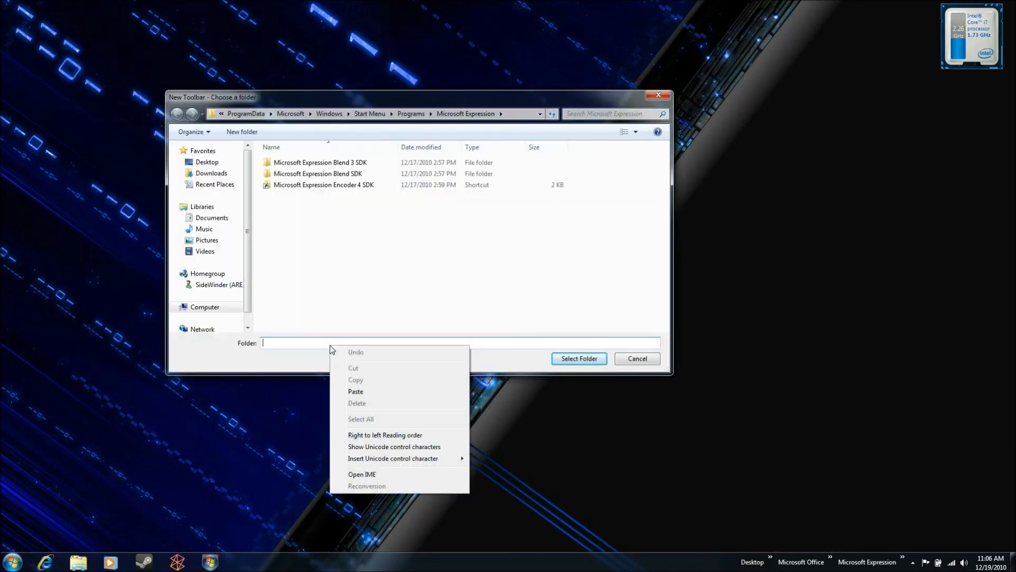
left_click(358, 392)
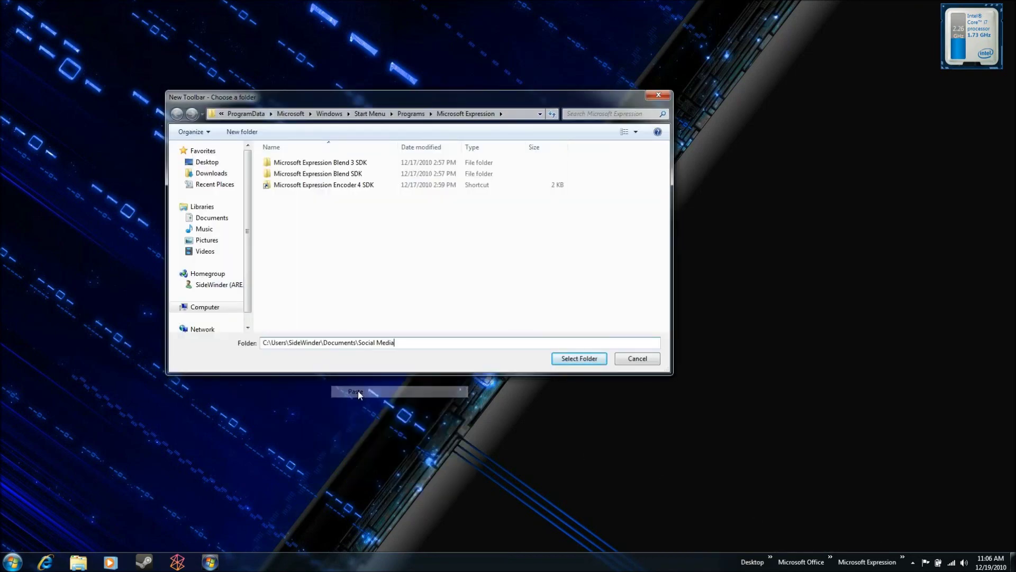
left_click(580, 360)
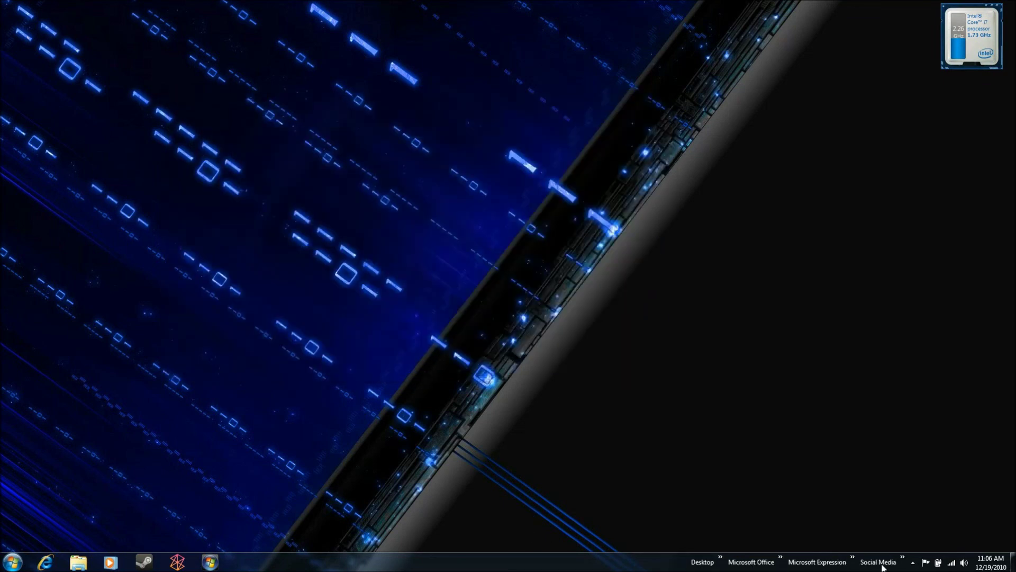
left_click(902, 562)
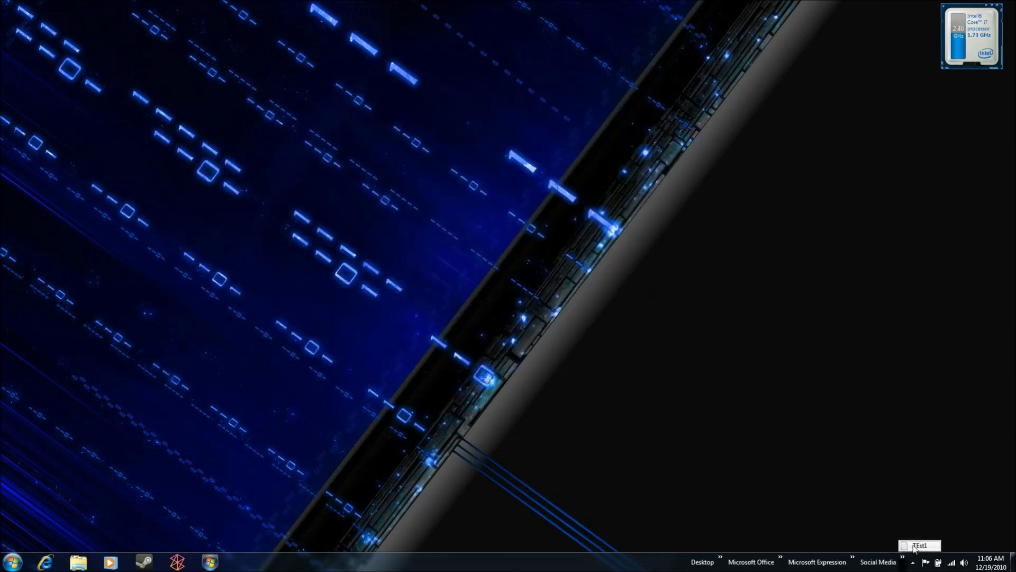
left_click(794, 488)
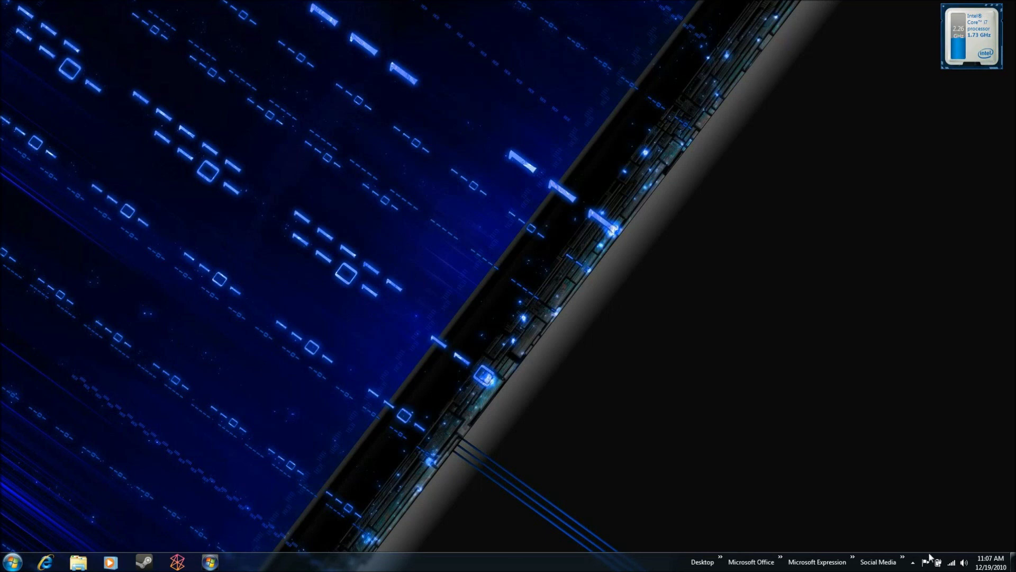
left_click(854, 556)
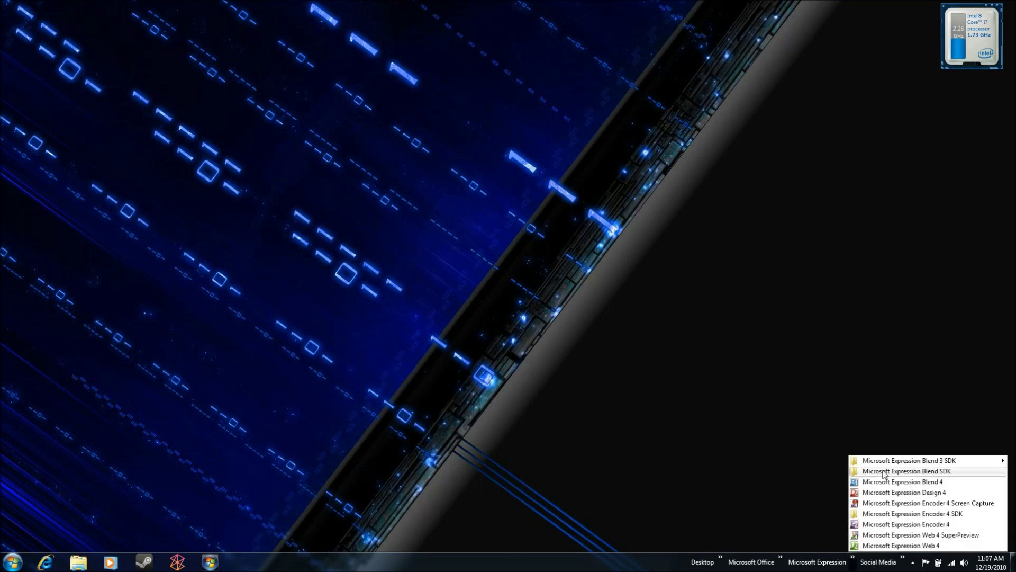
left_click(408, 370)
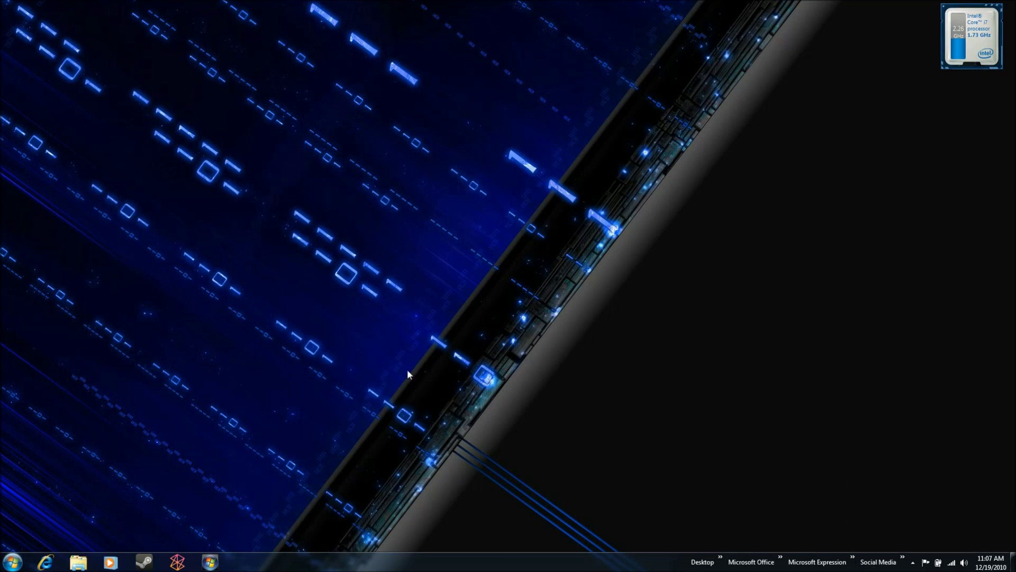